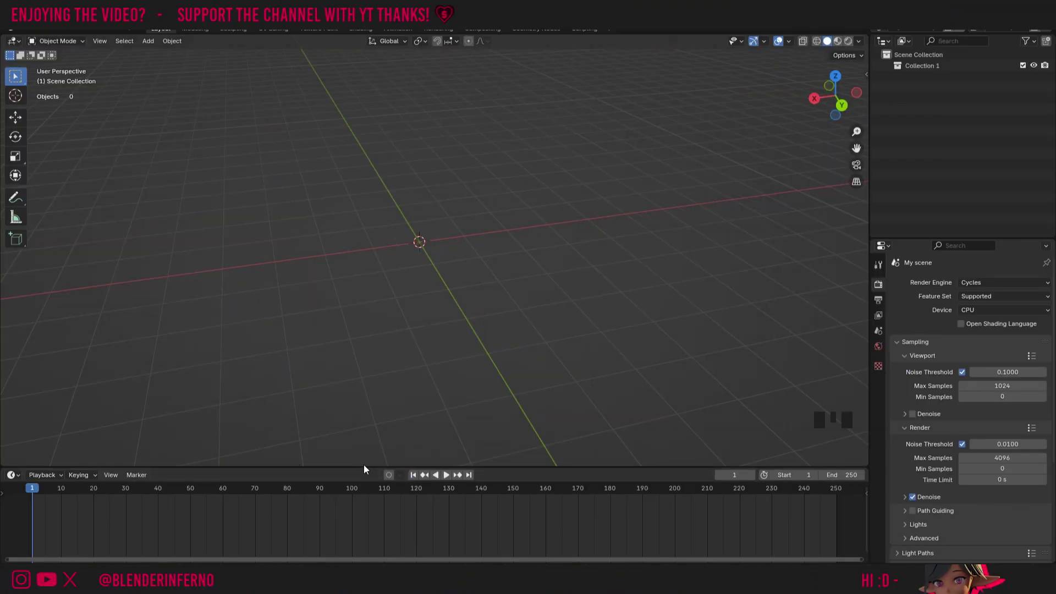
# - Enlarge the lower timeline area and turn it into the Shader Editor
pyautogui.moveTo(363, 467); pyautogui.dragTo(365, 378)
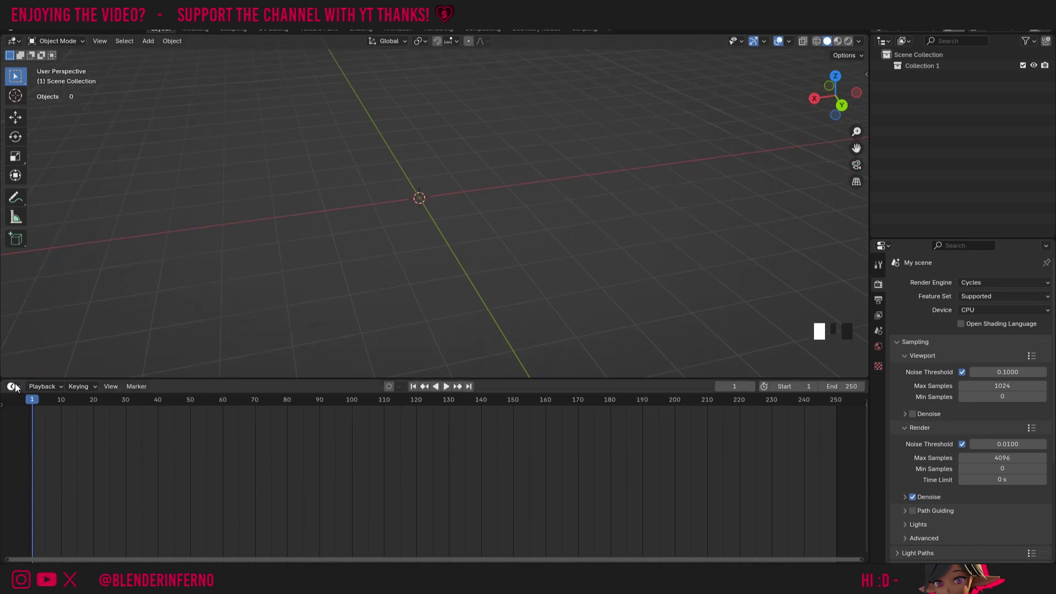
pyautogui.click(13, 386)
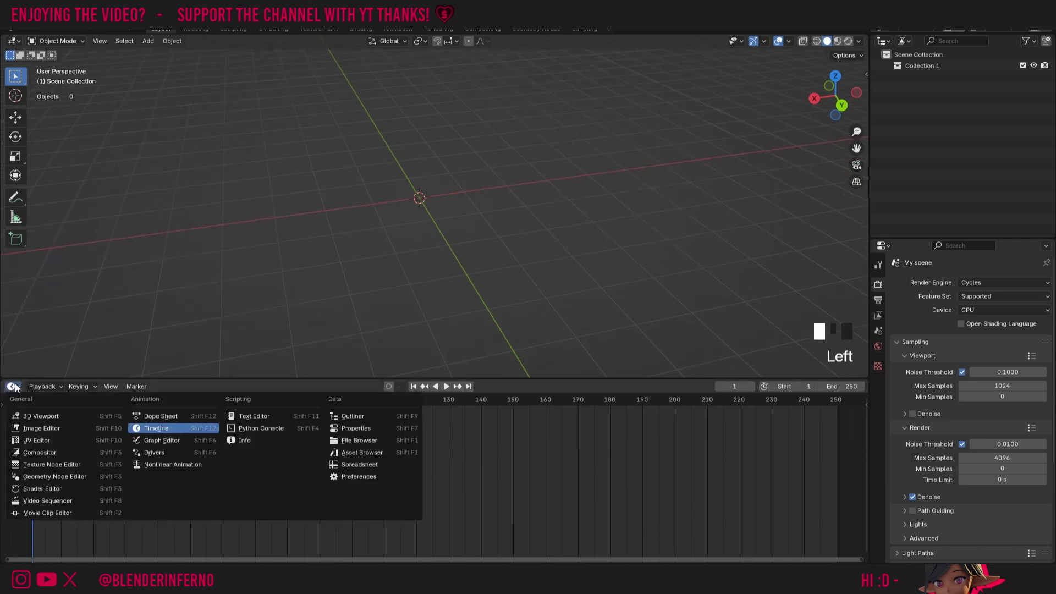
pyautogui.click(42, 489)
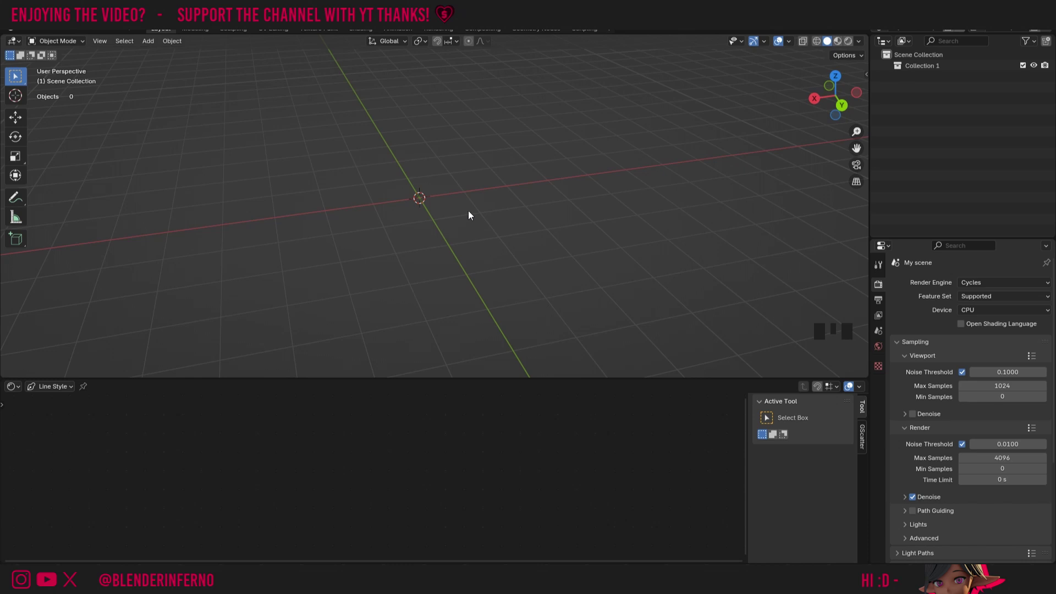
# - Add a cube and create a new material for it with the Object shader type
pyautogui.hotkey('shift', 'a')
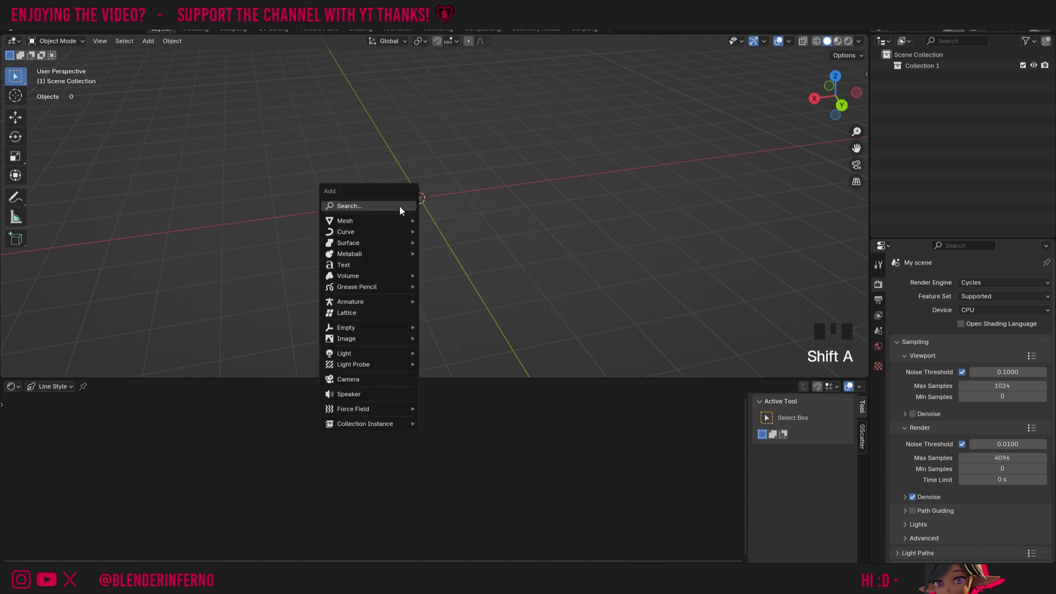
pyautogui.moveTo(394, 223)
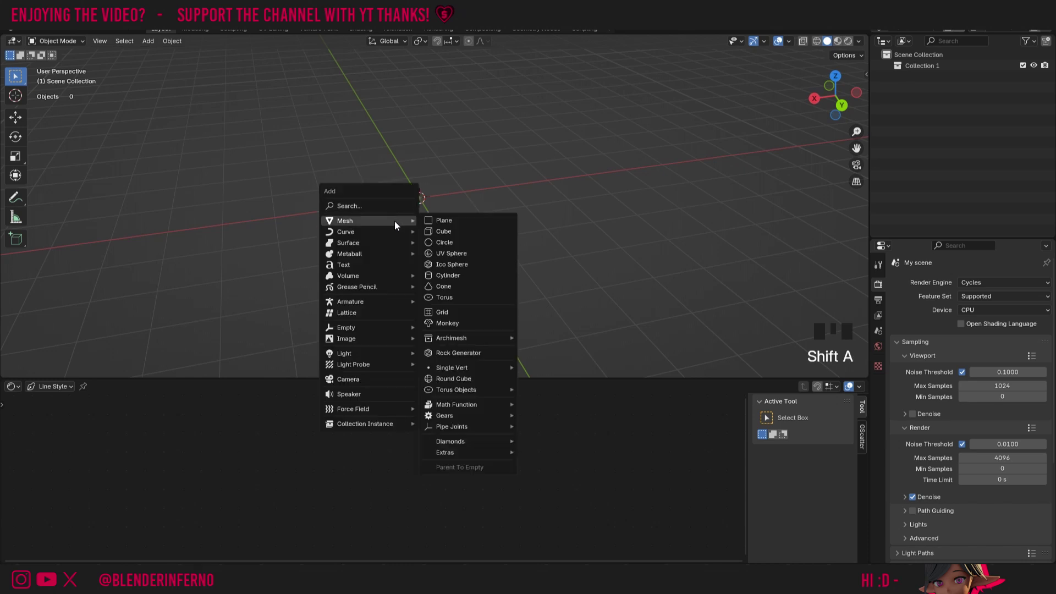
pyautogui.click(441, 230)
pyautogui.click(54, 386)
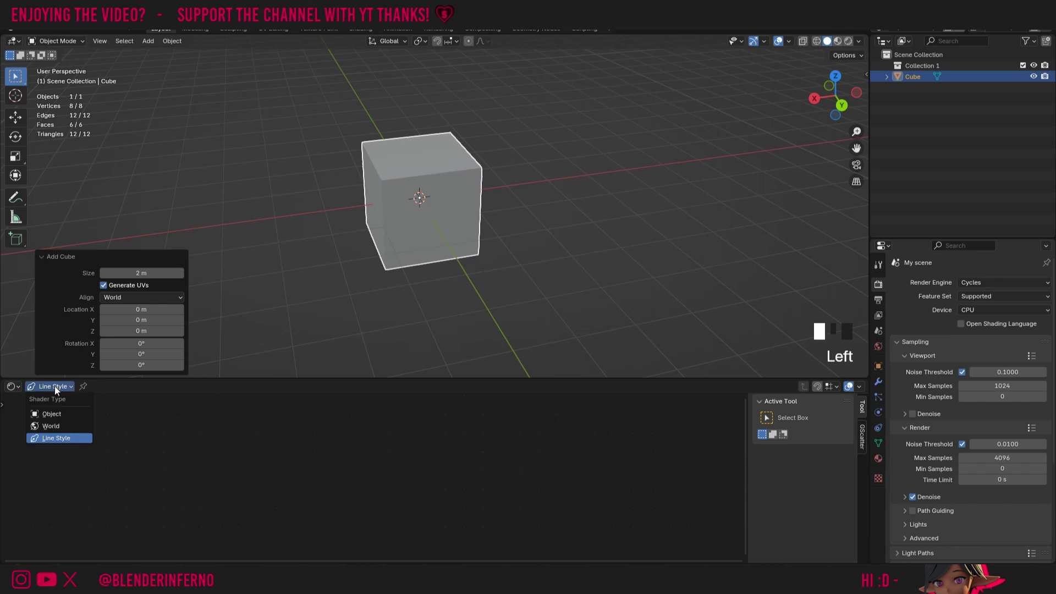
pyautogui.click(53, 415)
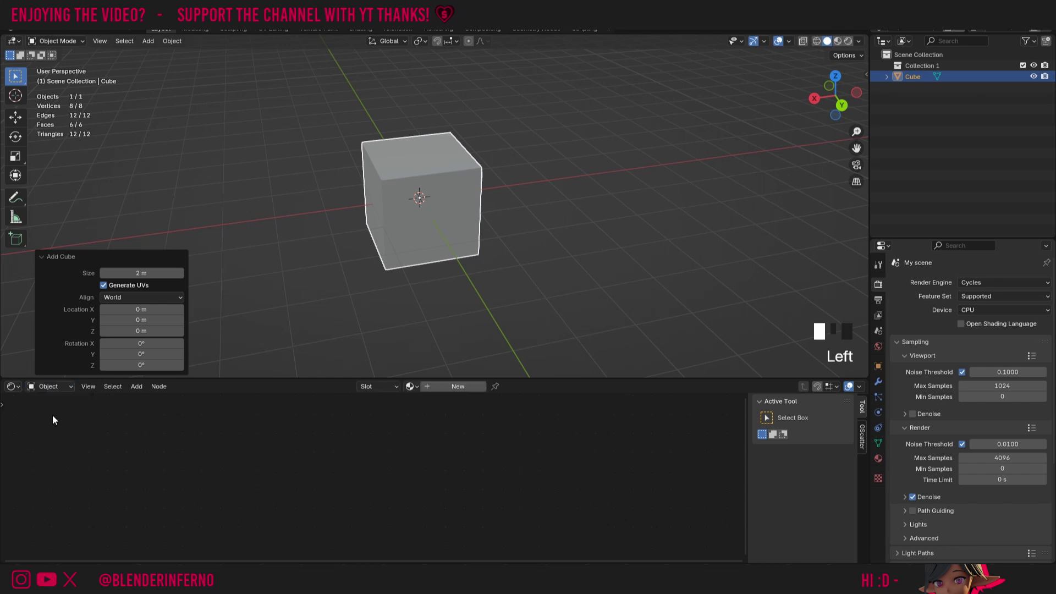
pyautogui.click(447, 386)
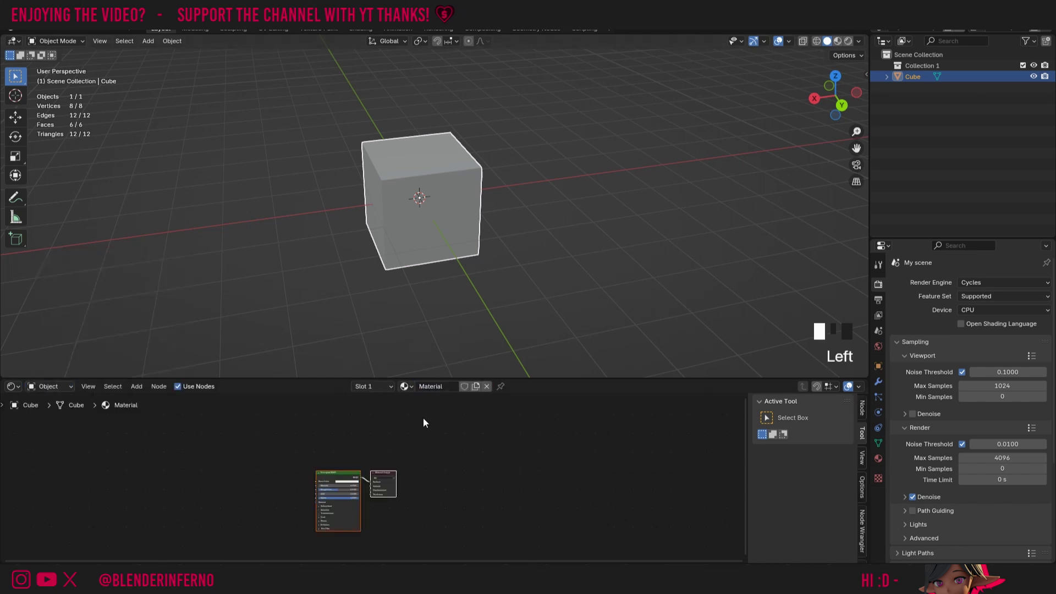
# - Zoom into the node view and drag the Principled BSDF and Material Output nodes into readable positions
pyautogui.scroll(5, 418, 437)
pyautogui.moveTo(365, 485); pyautogui.dragTo(465, 456)
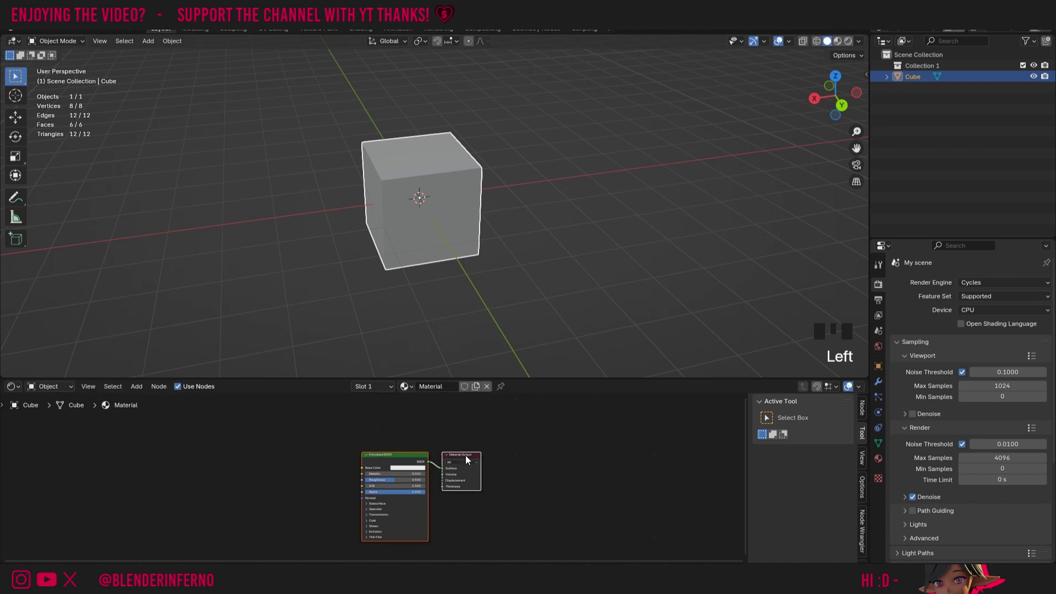
pyautogui.scroll(3, 506, 447)
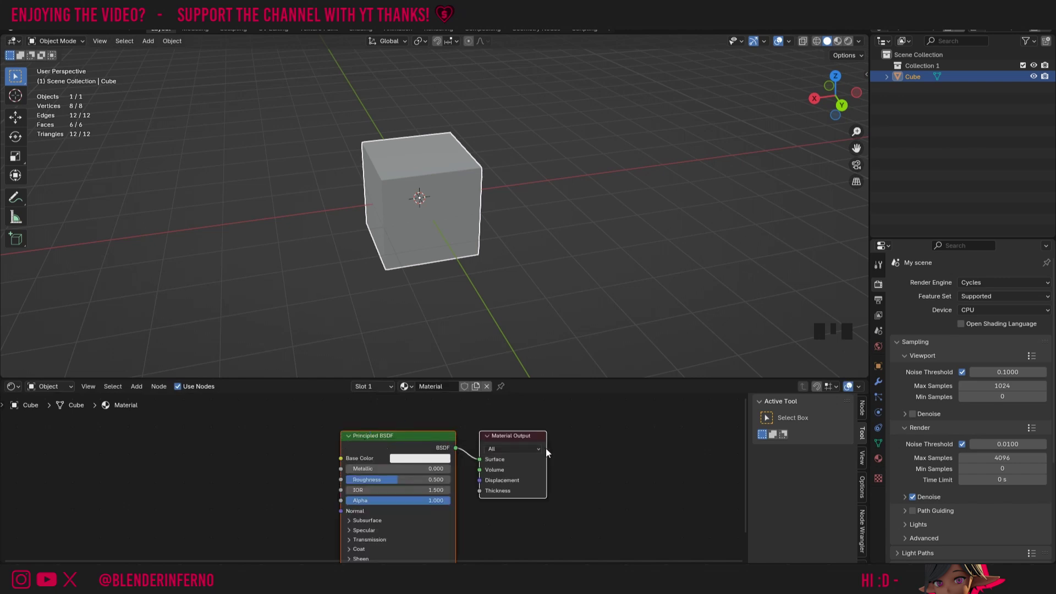
pyautogui.click(422, 447)
pyautogui.moveTo(422, 448); pyautogui.dragTo(423, 435)
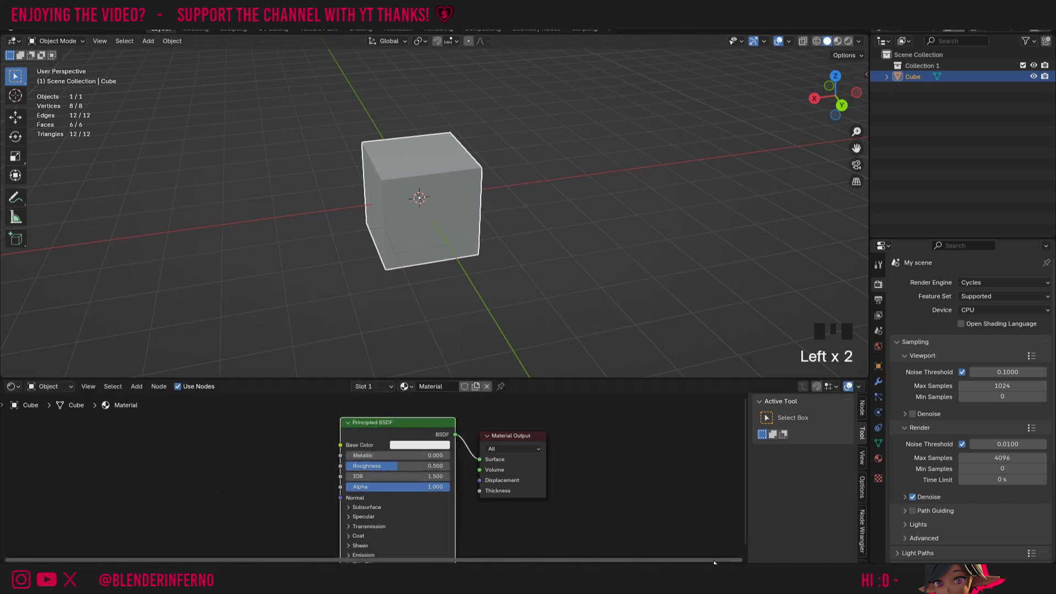
pyautogui.moveTo(530, 436); pyautogui.dragTo(543, 432)
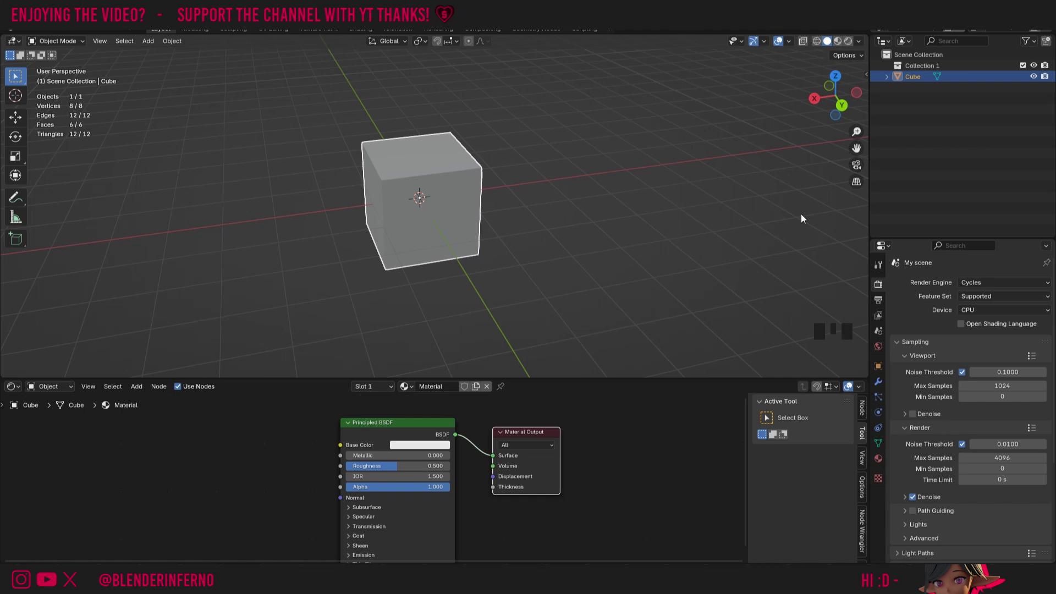
# - Set the Principled BSDF Base Color to red and switch the viewport to Material Preview shading
pyautogui.click(410, 447)
pyautogui.click(440, 369)
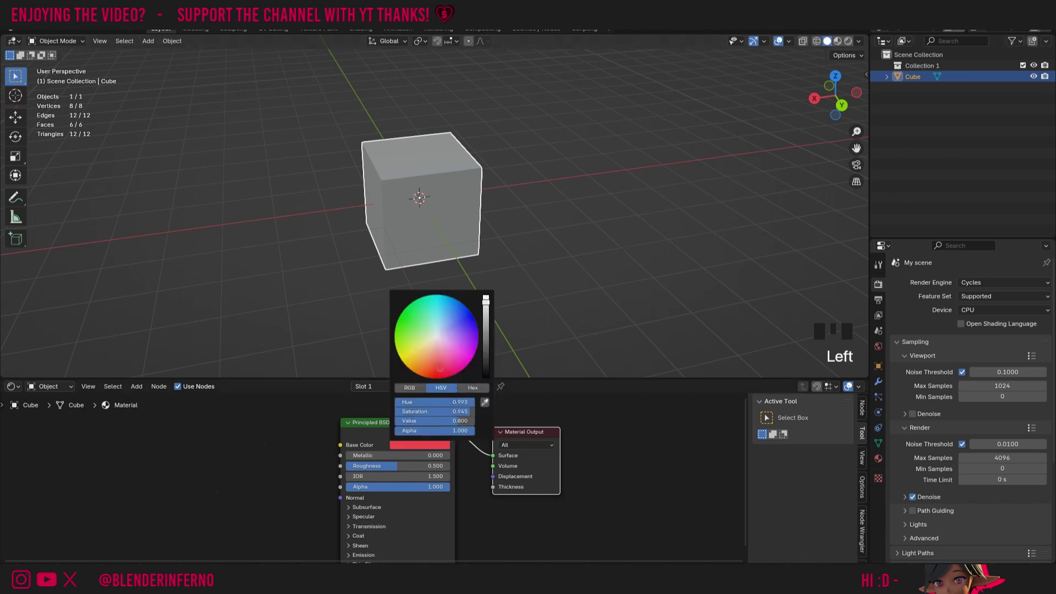
pyautogui.moveTo(438, 365); pyautogui.dragTo(437, 370)
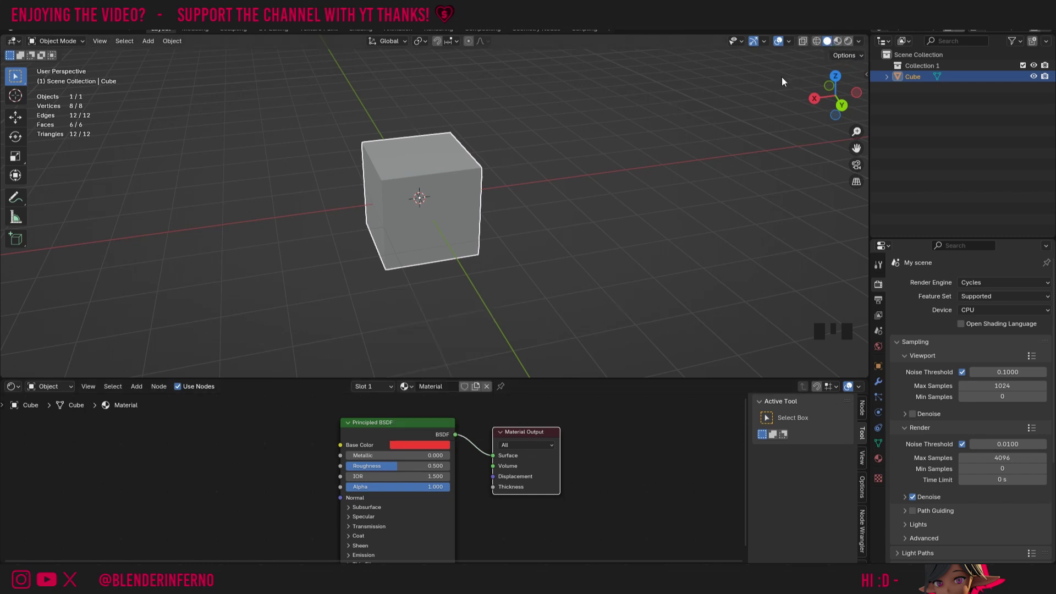
pyautogui.click(837, 42)
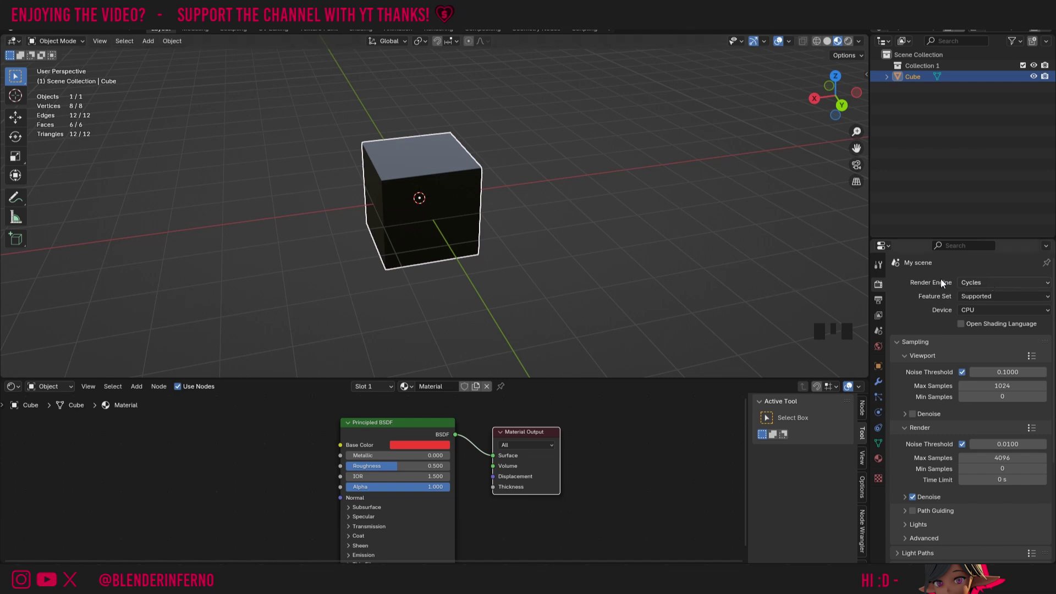
# - Switch to EEVEE, enable Raytracing with Max Roughness 1.000, then return the engine to Cycles
pyautogui.click(985, 283)
pyautogui.click(983, 295)
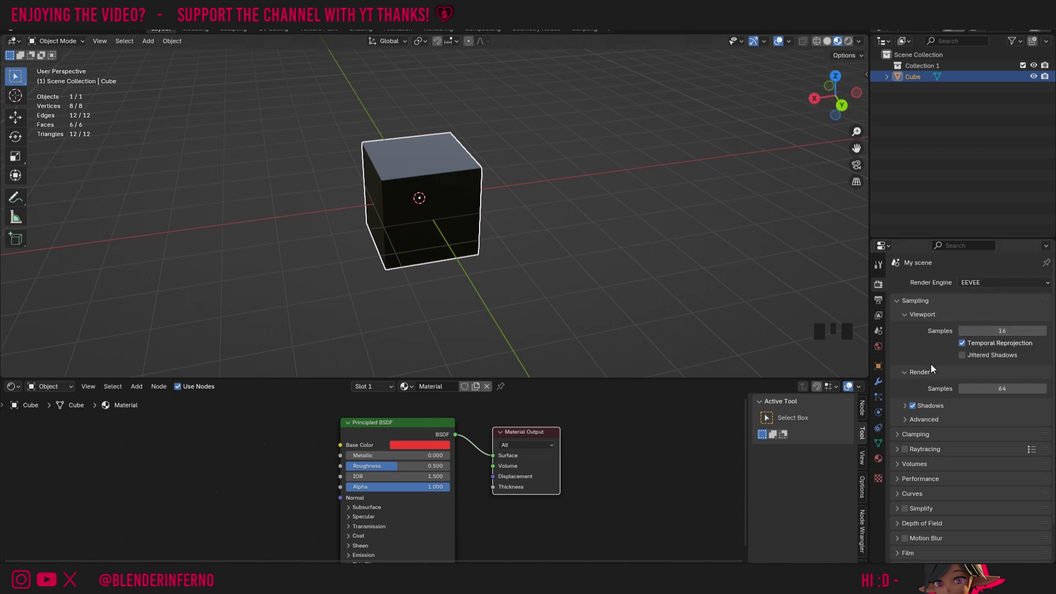
pyautogui.scroll(-2, 928, 388)
pyautogui.click(897, 407)
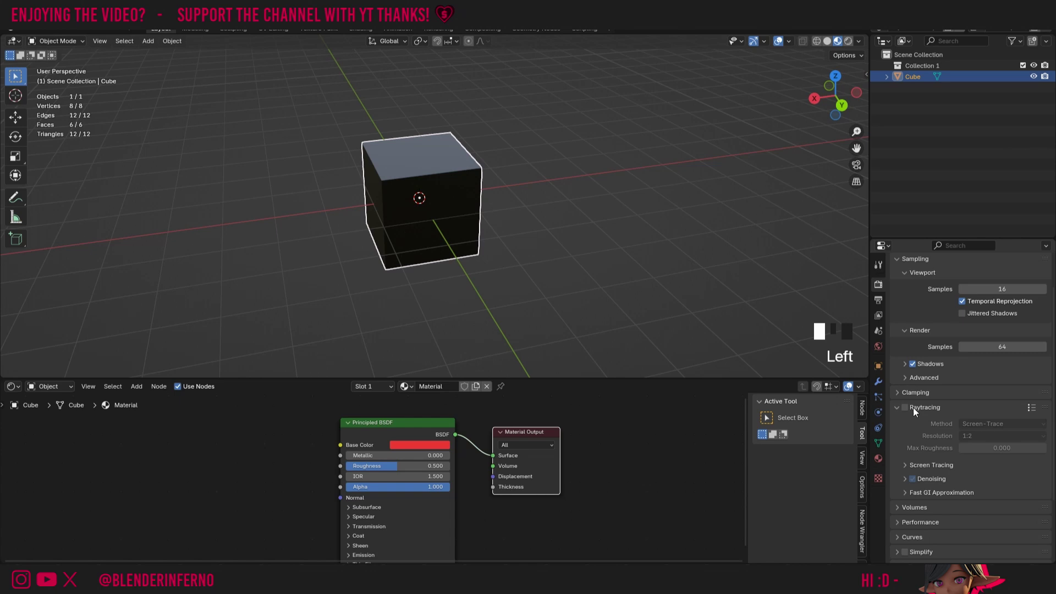
pyautogui.click(905, 406)
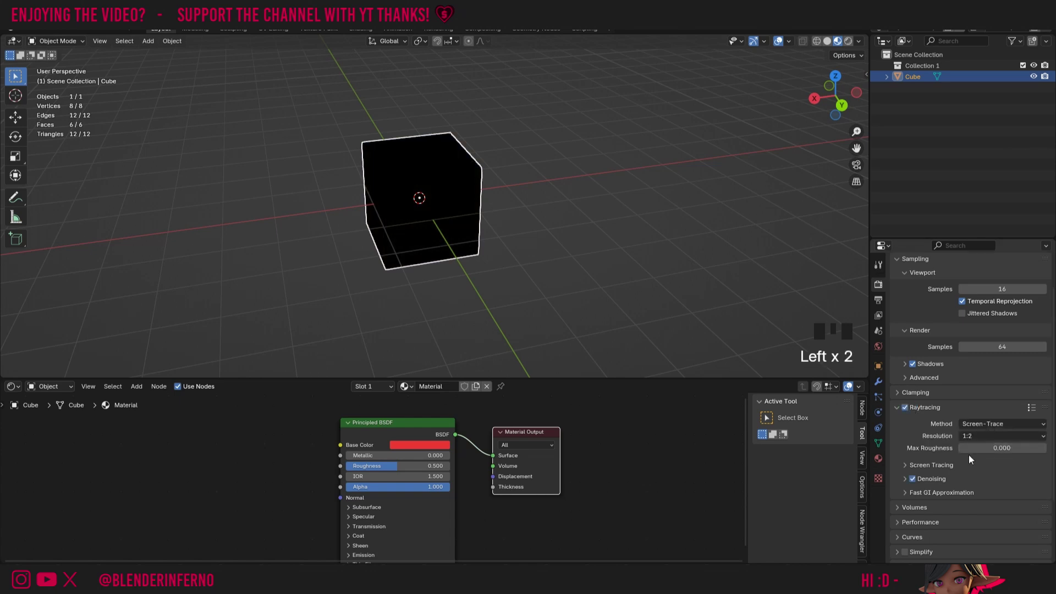
pyautogui.moveTo(971, 450); pyautogui.dragTo(1045, 450)
pyautogui.scroll(7, 971, 450)
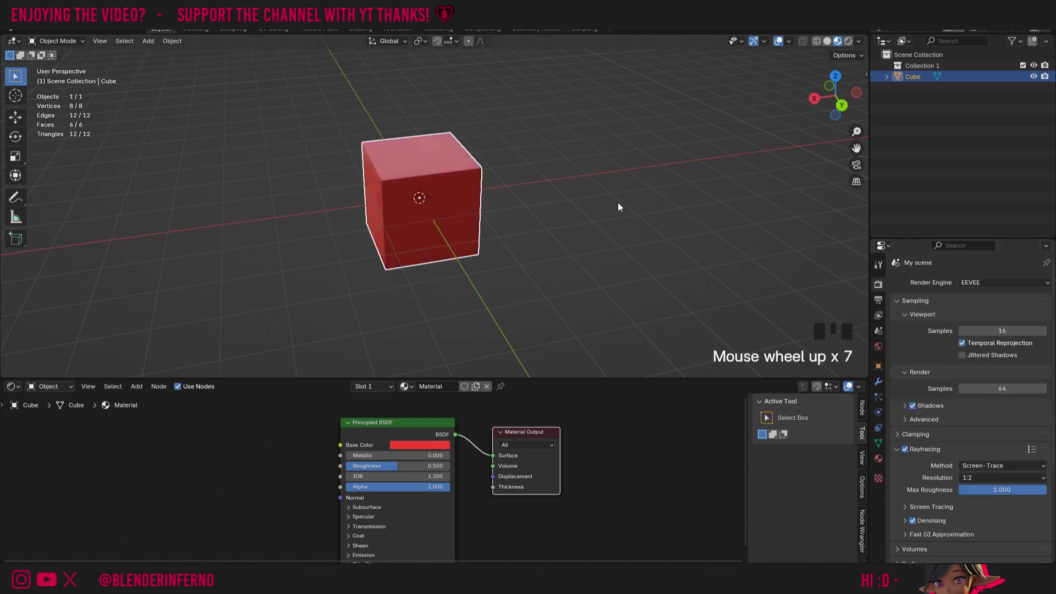
pyautogui.moveTo(1004, 282); pyautogui.dragTo(1005, 321)
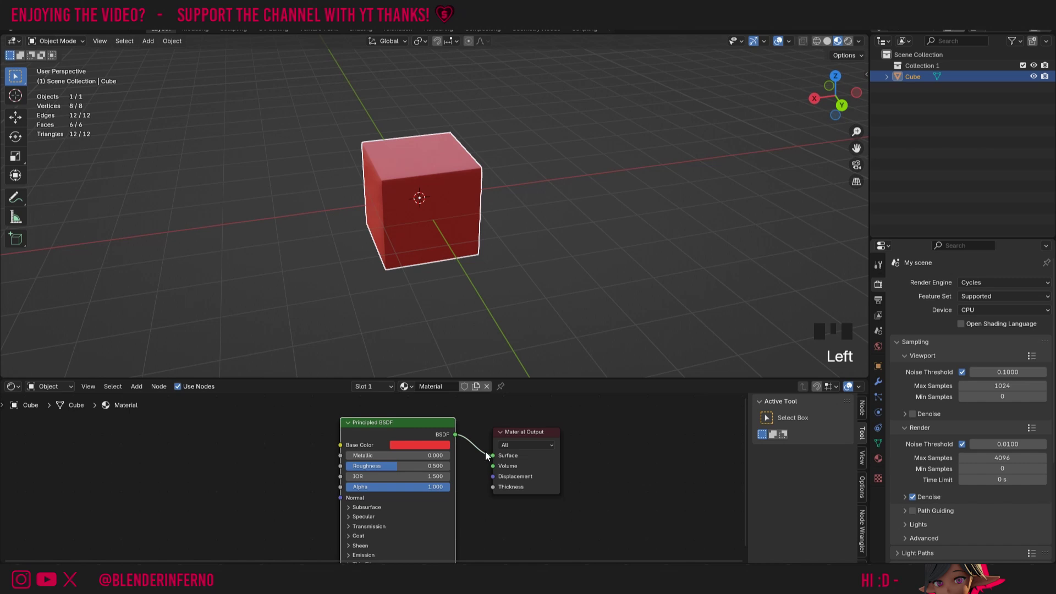
# - Reconnect the Principled BSDF's BSDF output to the Material Output's Surface input
pyautogui.click(479, 457)
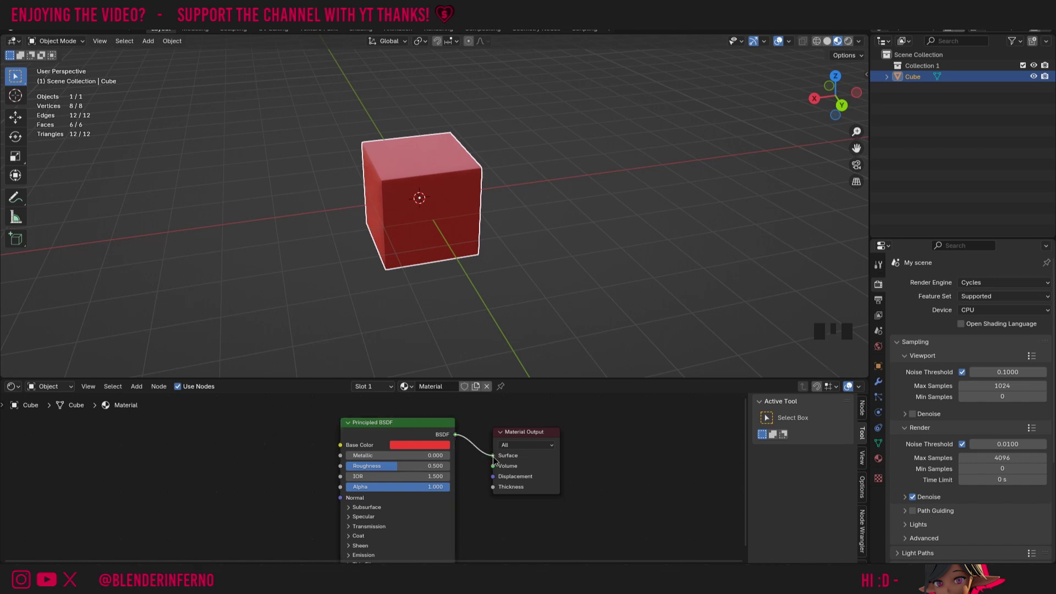
pyautogui.moveTo(493, 456); pyautogui.dragTo(397, 207)
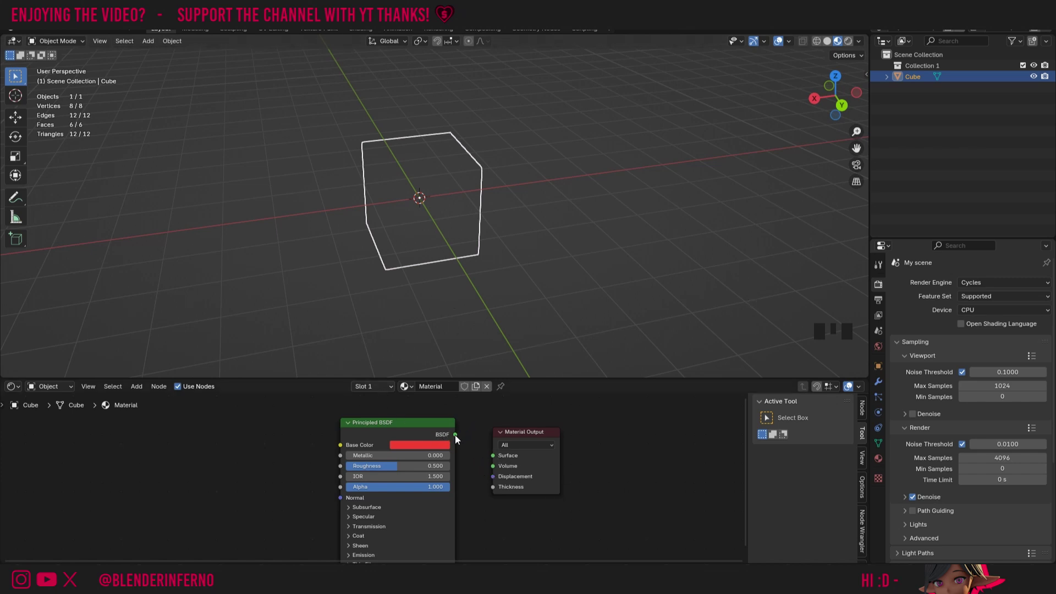
pyautogui.moveTo(455, 434); pyautogui.dragTo(497, 457)
# - Move the Principled BSDF node up and to the left
pyautogui.scroll(1, 497, 457)
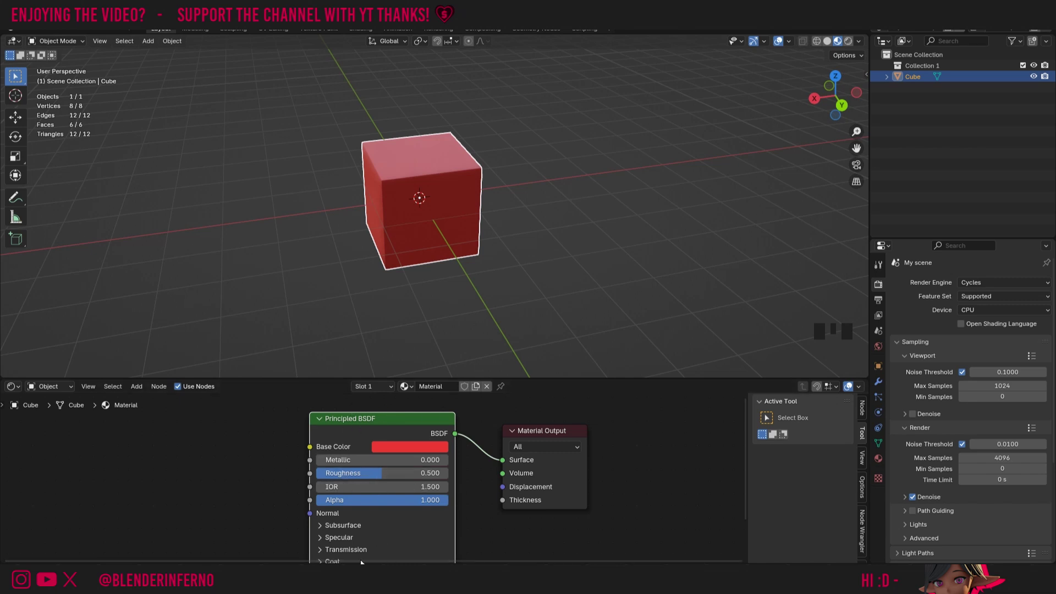
pyautogui.moveTo(354, 419); pyautogui.dragTo(340, 400)
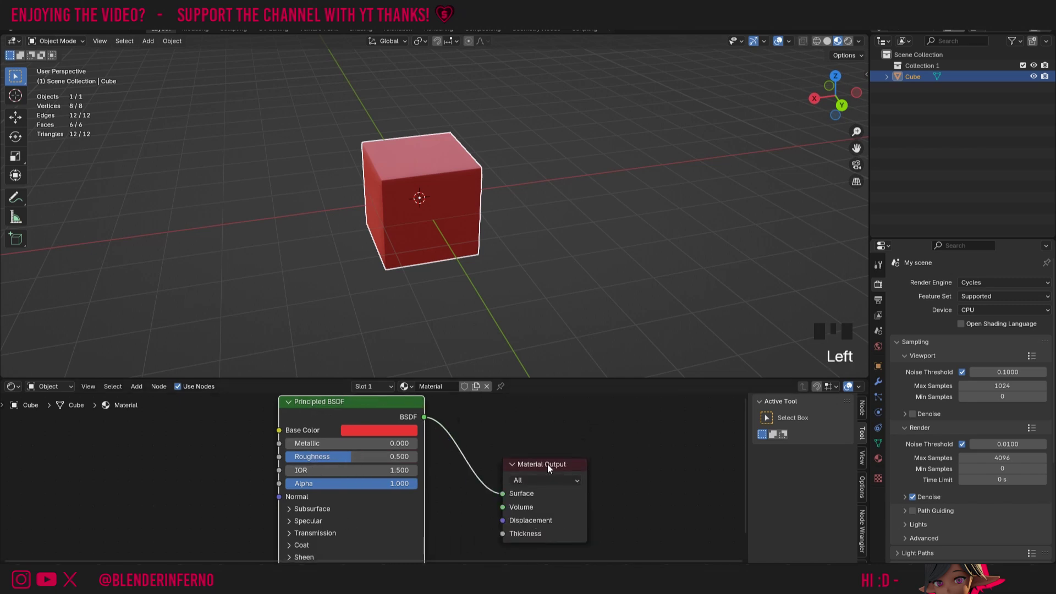
pyautogui.scroll(-5, 477, 457)
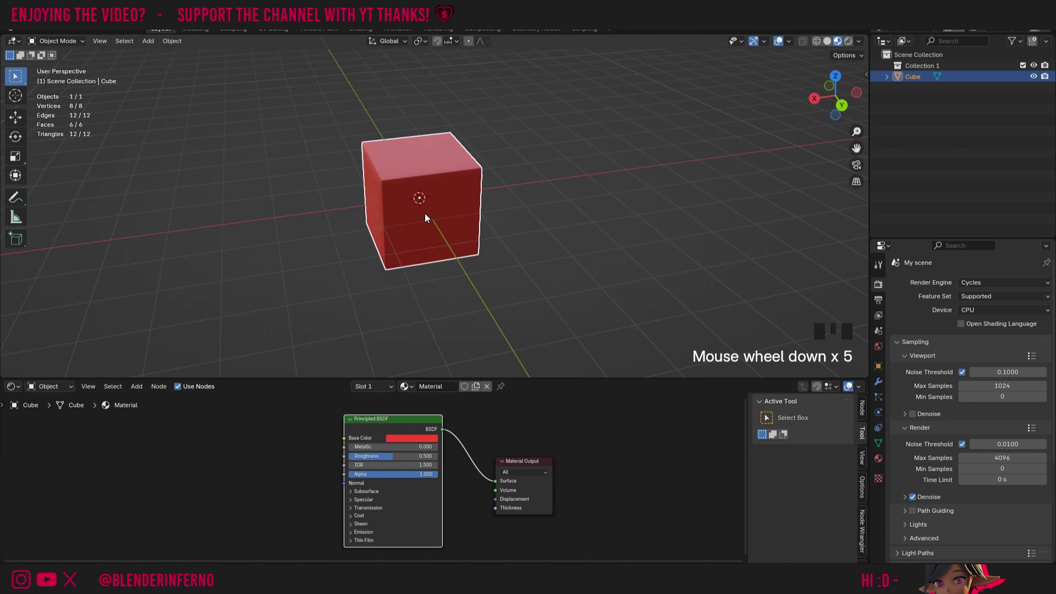
# - Add Diffuse BSDF and Glass BSDF shader nodes at the lower left, then a second Principled BSDF
pyautogui.hotkey('shift', 'a')
pyautogui.hotkey('shift', 'a')
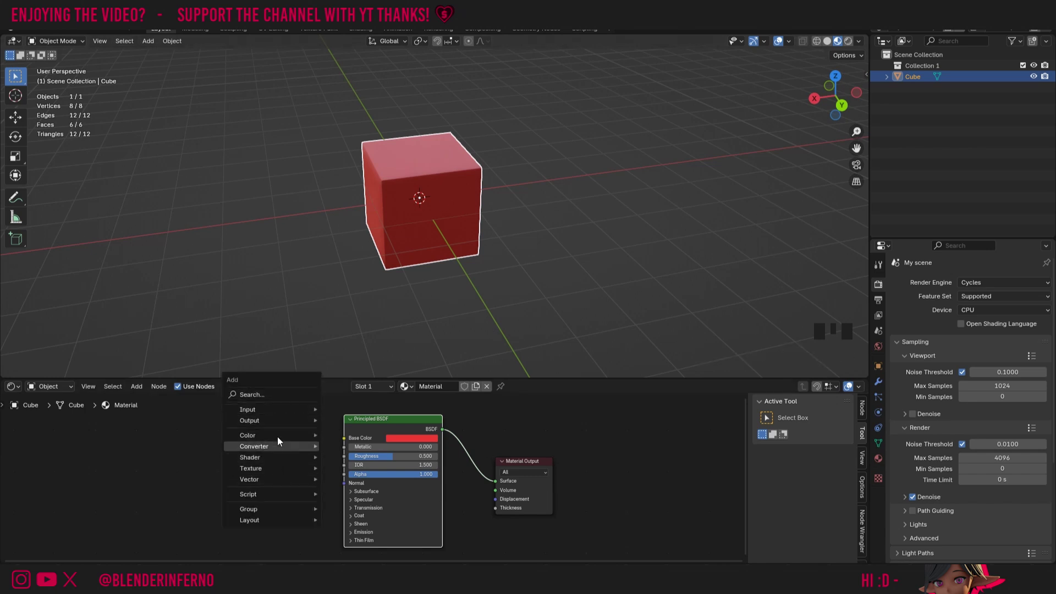
pyautogui.moveTo(275, 463)
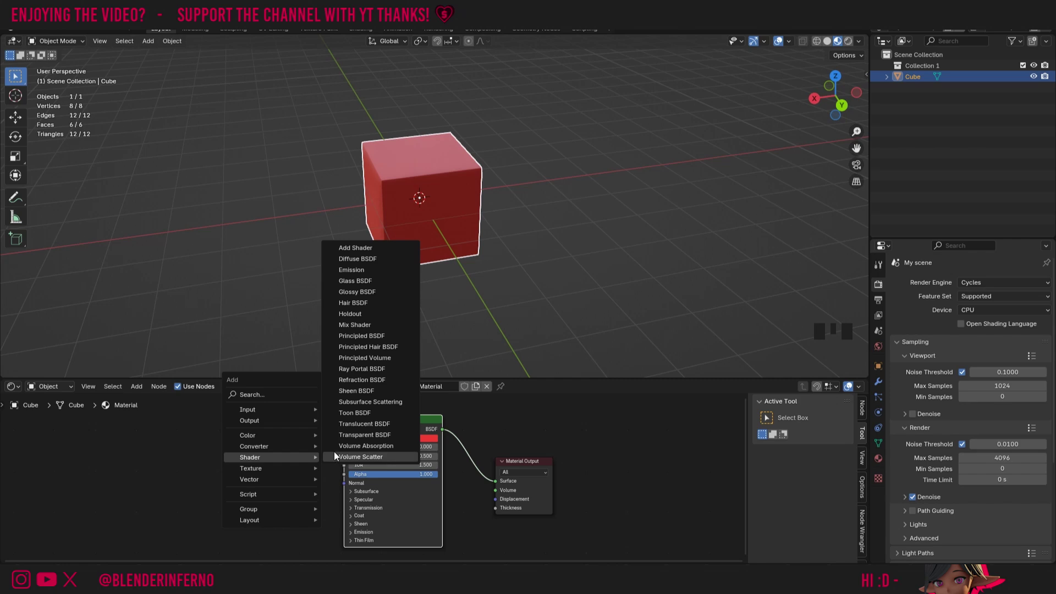
pyautogui.click(356, 259)
pyautogui.click(200, 441)
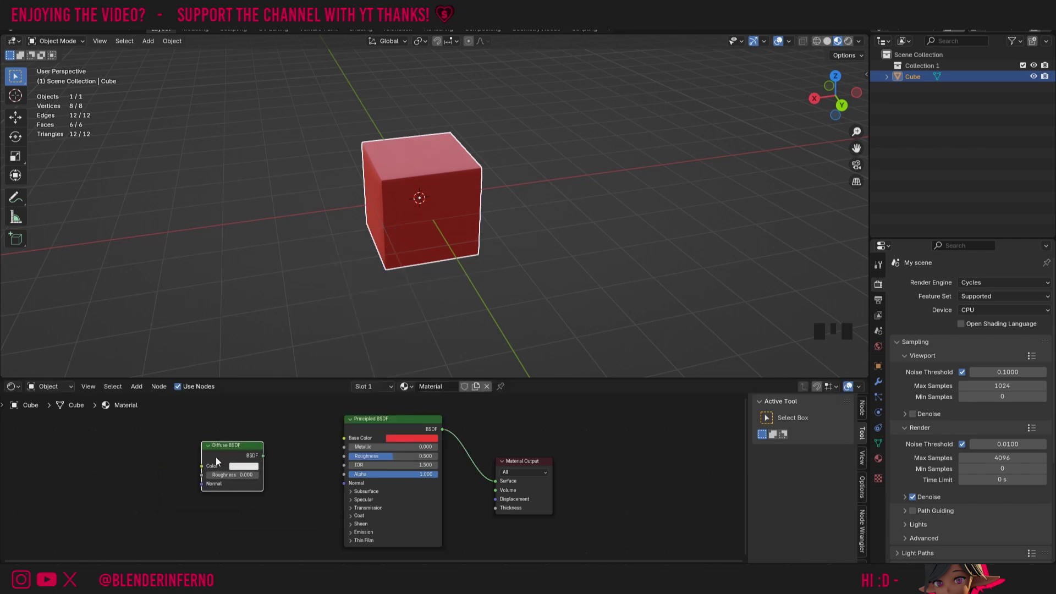
pyautogui.hotkey('shift', 'a')
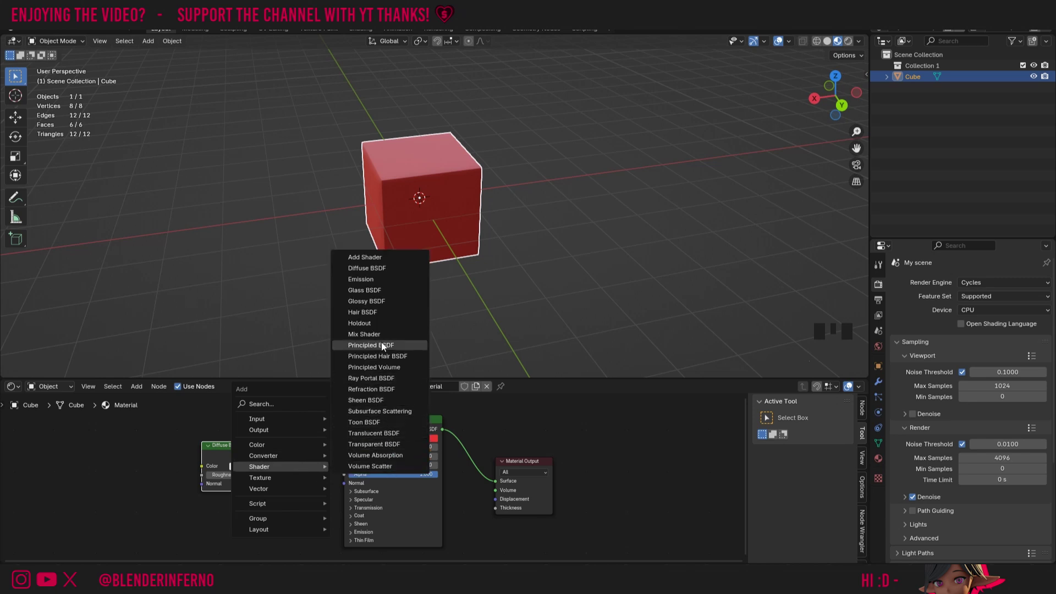
pyautogui.click(365, 290)
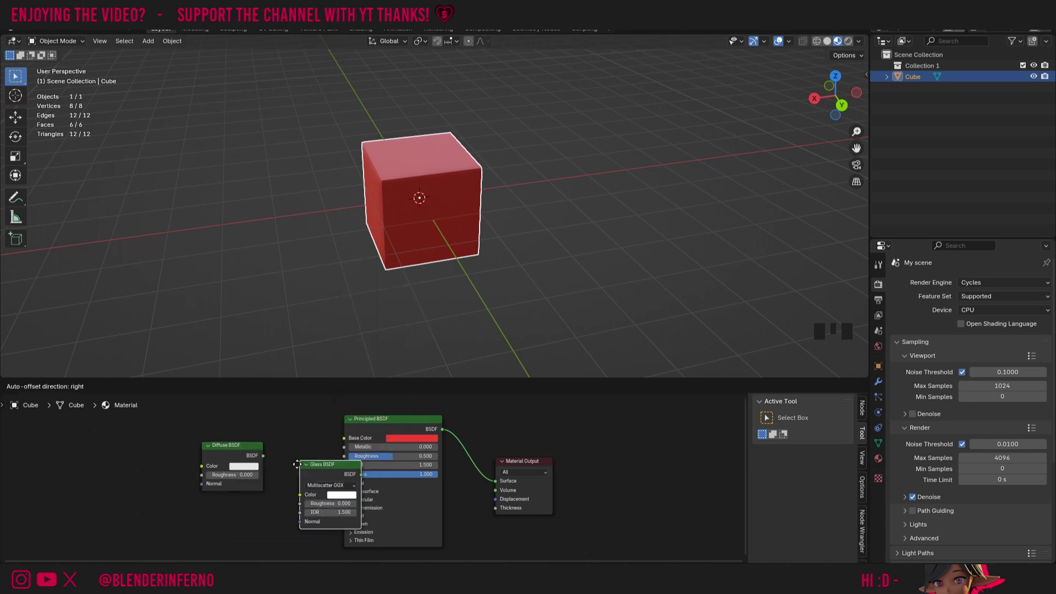
pyautogui.click(298, 450)
pyautogui.hotkey('shift', 'a')
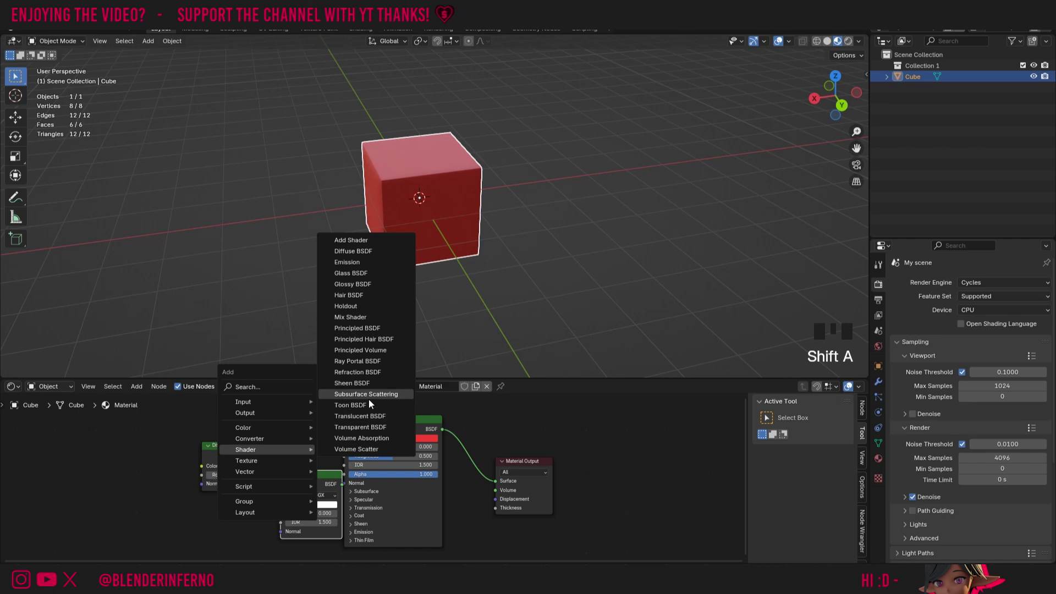
pyautogui.click(375, 329)
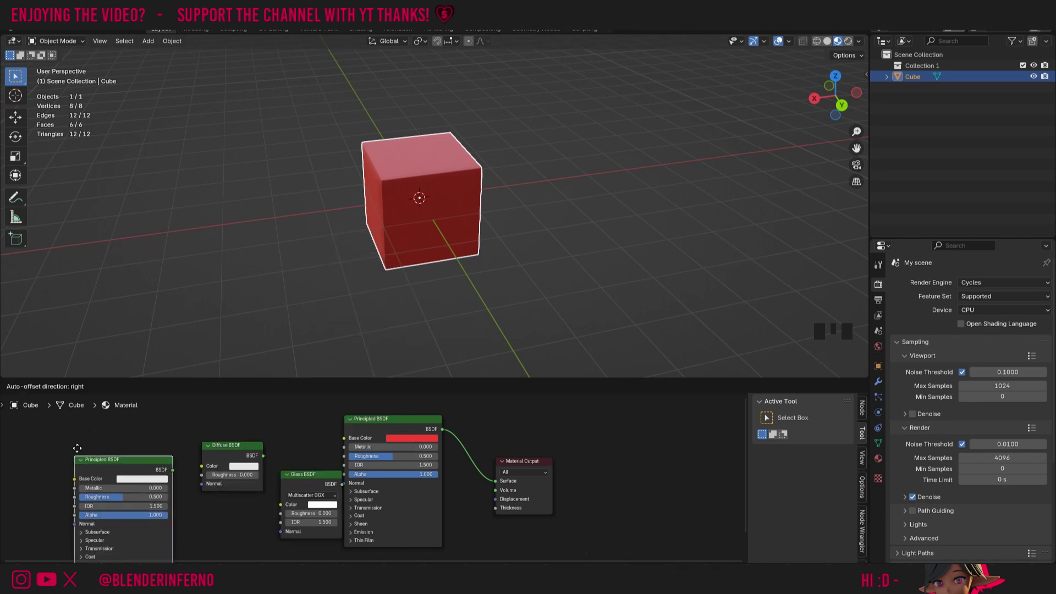
# - Place the new Principled BSDF at the far left and drag the Diffuse and Glass BSDF nodes apart
pyautogui.click(118, 456)
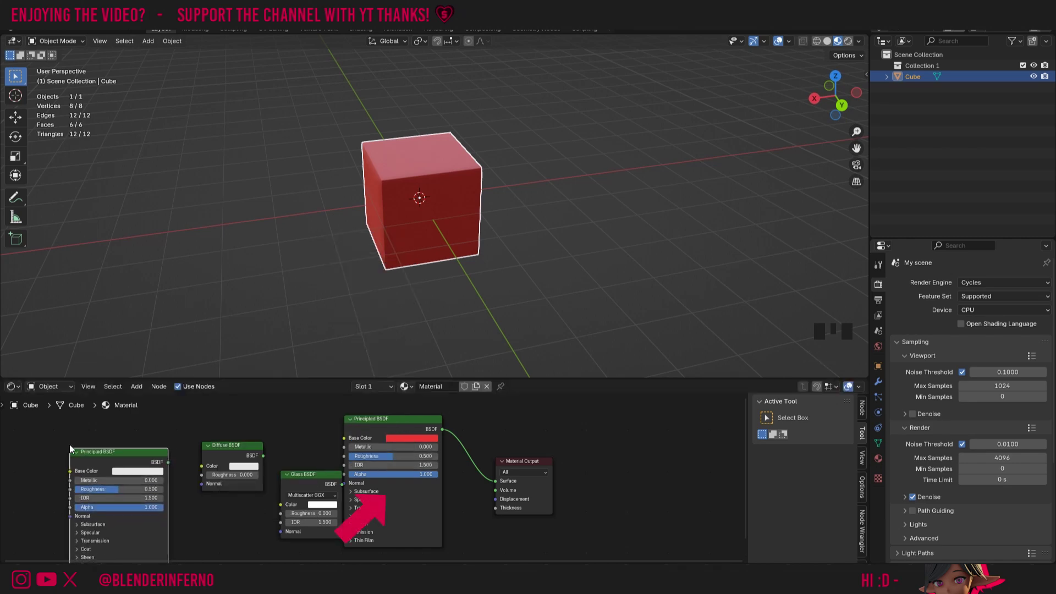
pyautogui.moveTo(250, 483); pyautogui.dragTo(244, 476)
pyautogui.moveTo(309, 472); pyautogui.dragTo(266, 478)
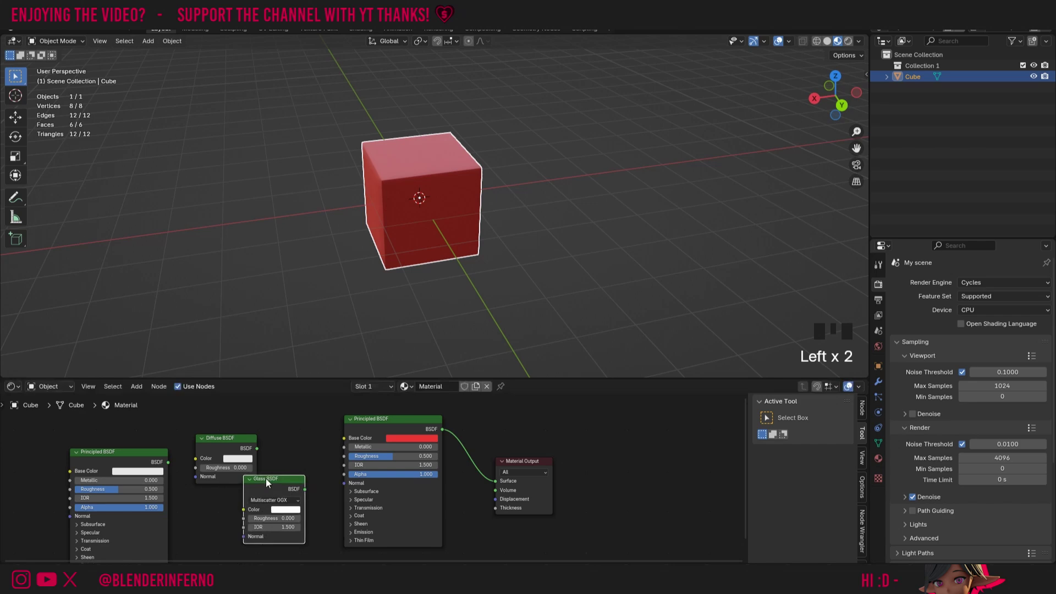
pyautogui.scroll(4, 260, 448)
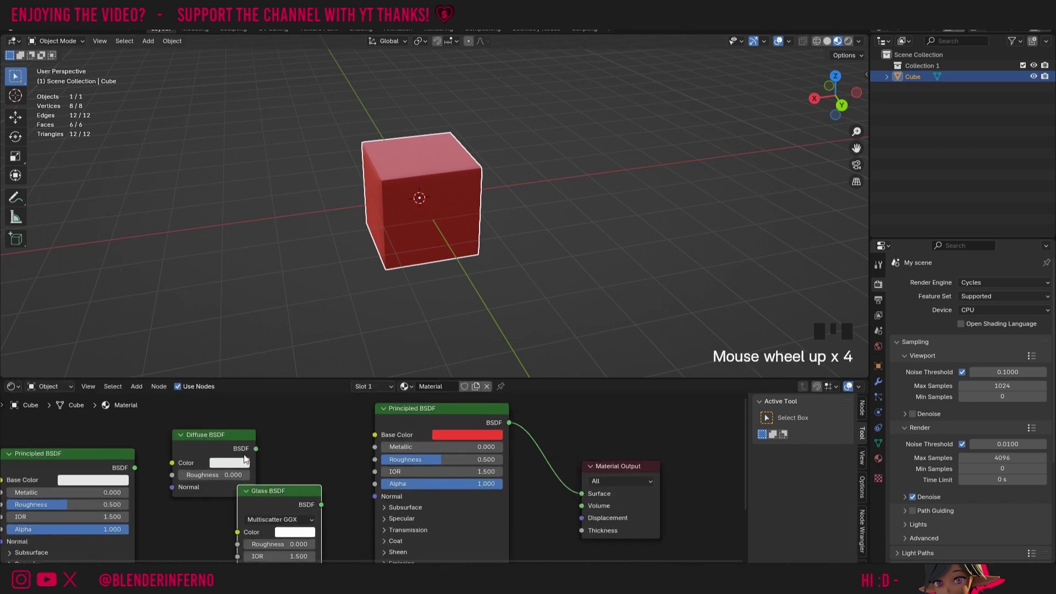
pyautogui.scroll(1, 293, 499)
pyautogui.moveTo(214, 440); pyautogui.dragTo(208, 422)
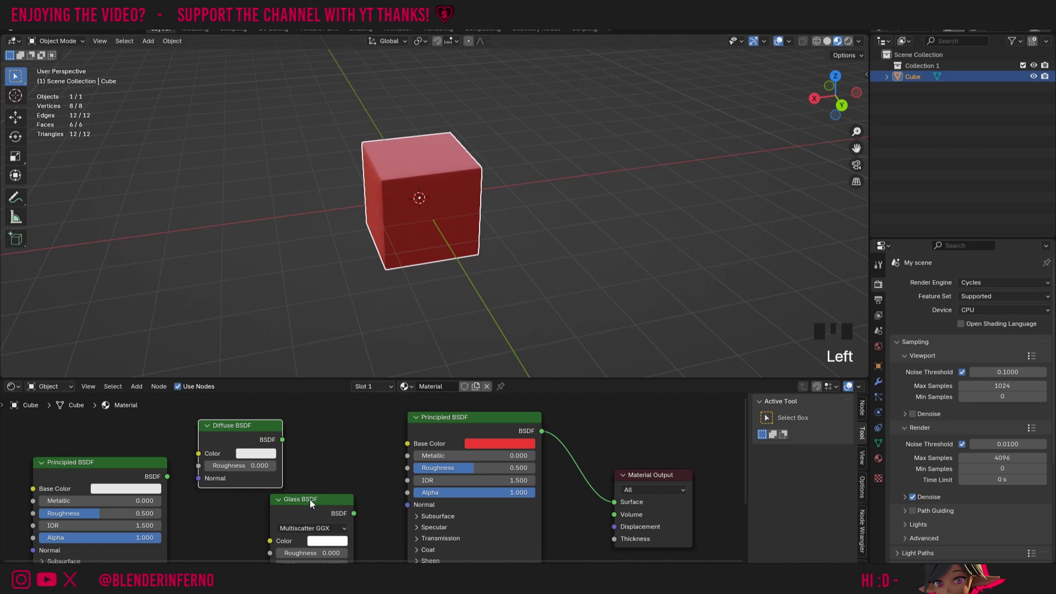
pyautogui.scroll(-1, 373, 514)
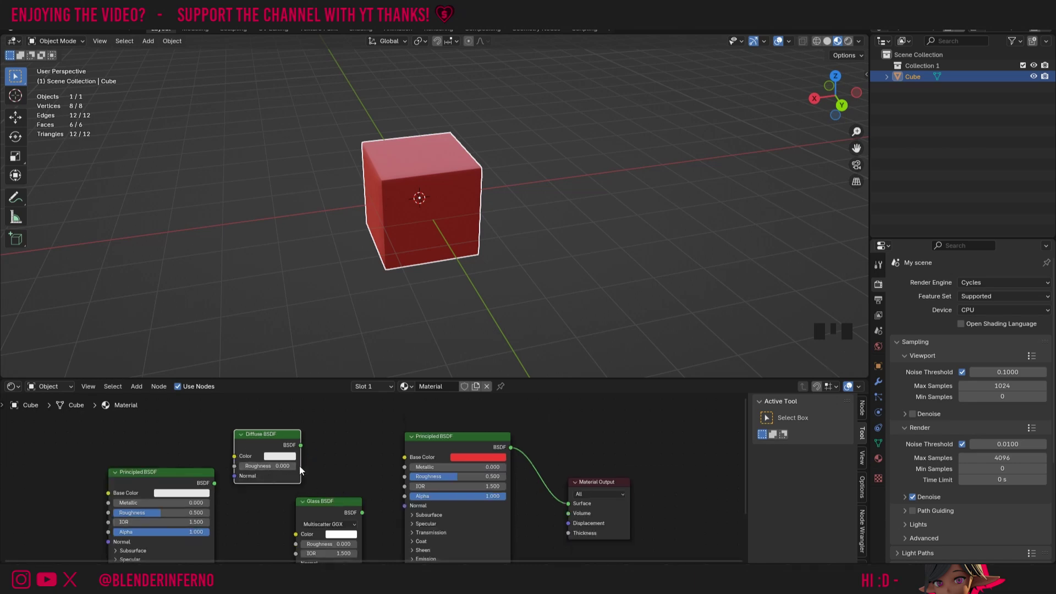
pyautogui.scroll(4, 330, 479)
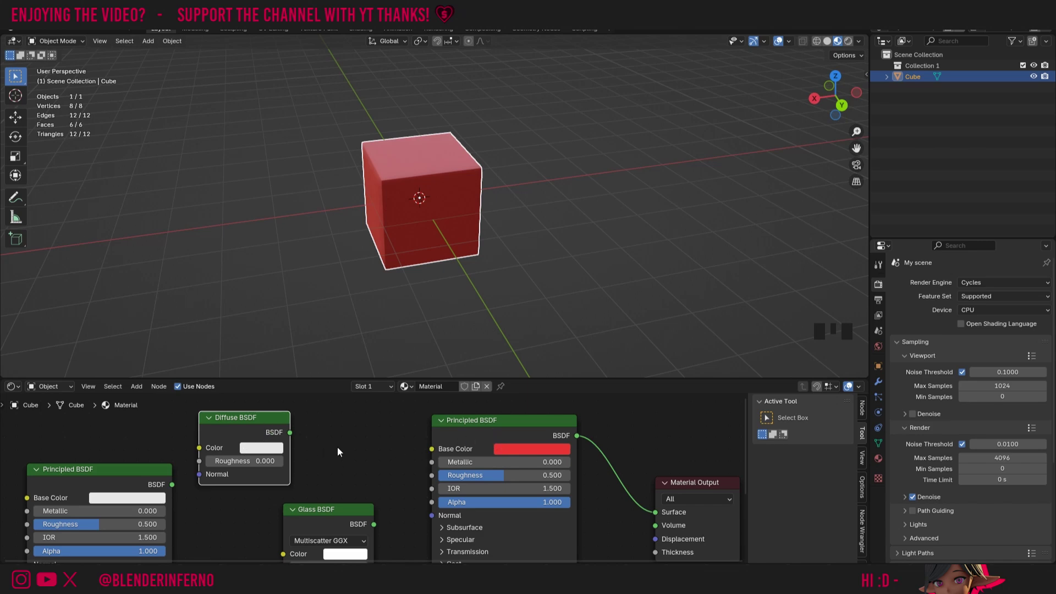
# - Make the Diffuse BSDF colour yellow and link it toward the material surface
pyautogui.click(260, 449)
pyautogui.click(271, 335)
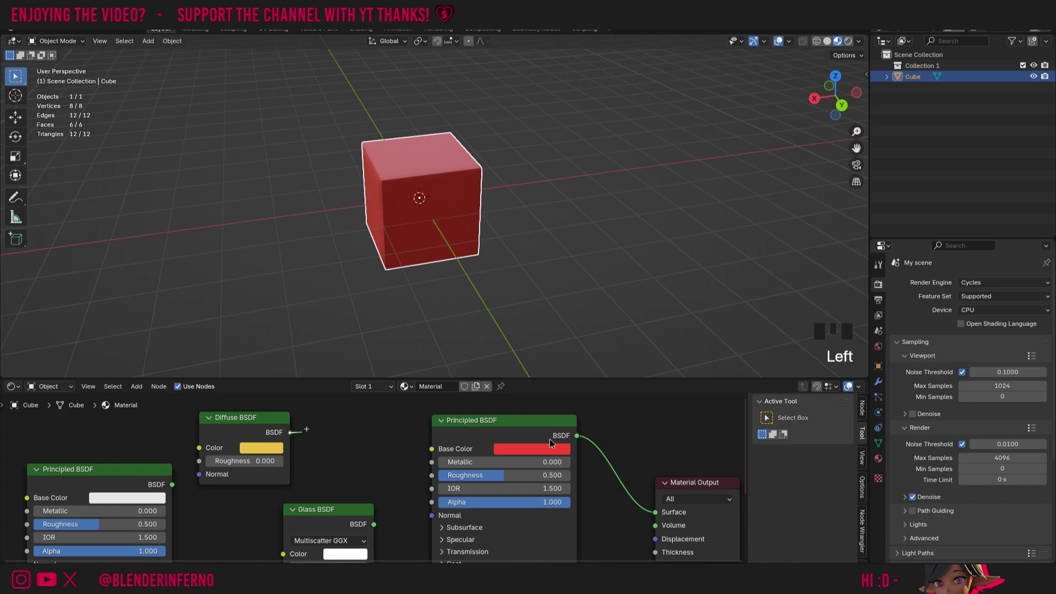
pyautogui.moveTo(290, 433); pyautogui.dragTo(655, 512)
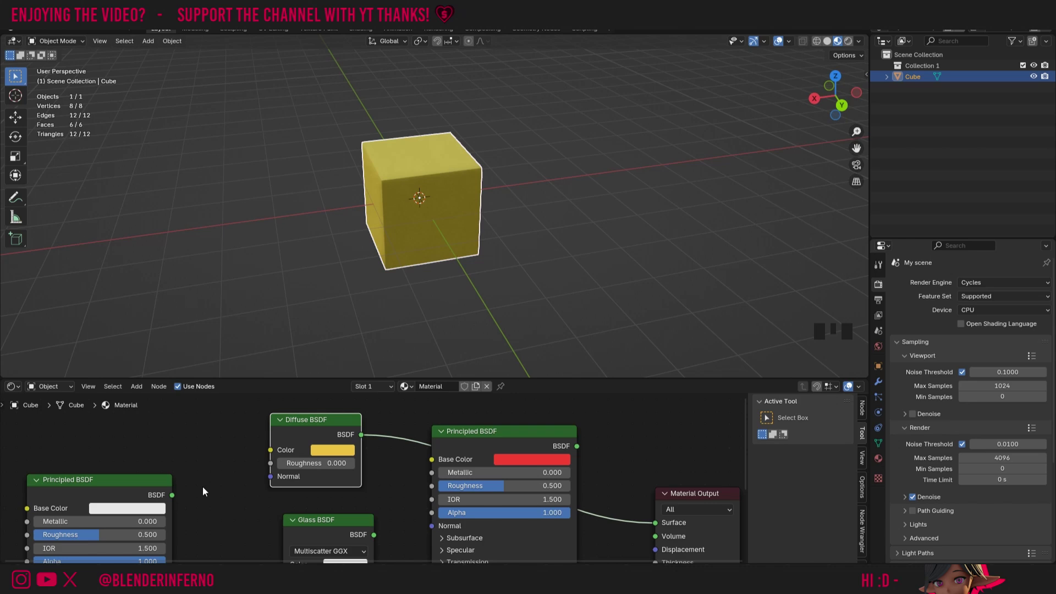
# - Add a Noise Texture left of the Diffuse BSDF and feed its Color into the Diffuse Color
pyautogui.hotkey('shift', 'a')
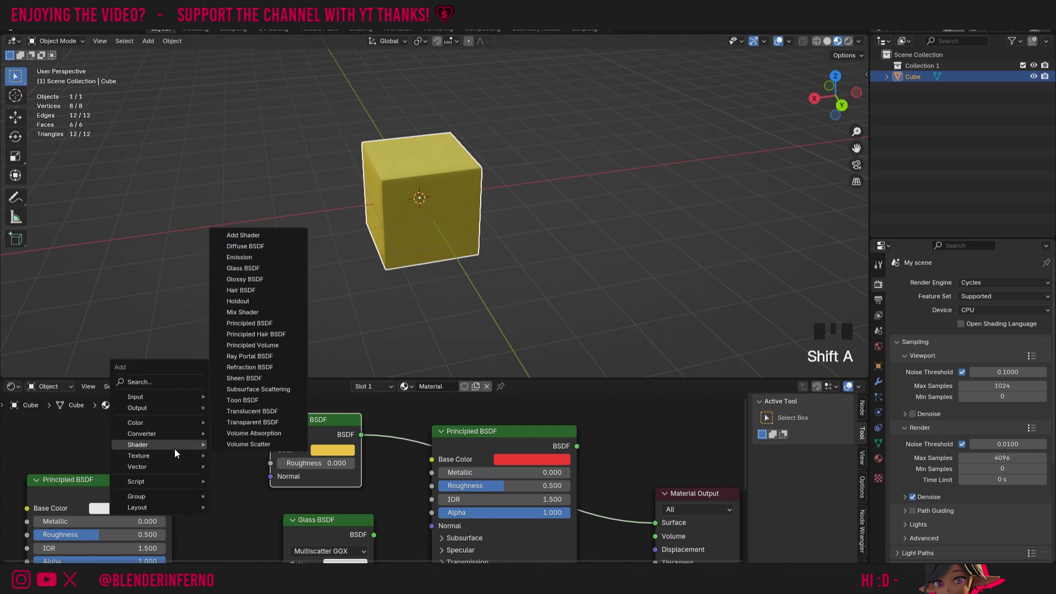
pyautogui.moveTo(166, 456)
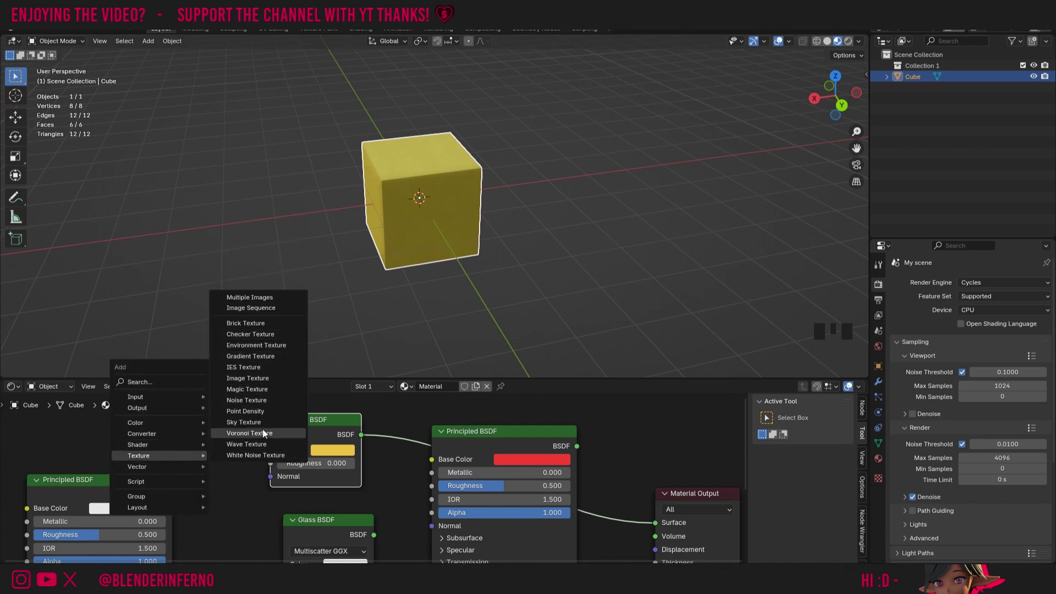
pyautogui.click(253, 400)
pyautogui.click(130, 395)
pyautogui.moveTo(244, 435); pyautogui.dragTo(275, 451)
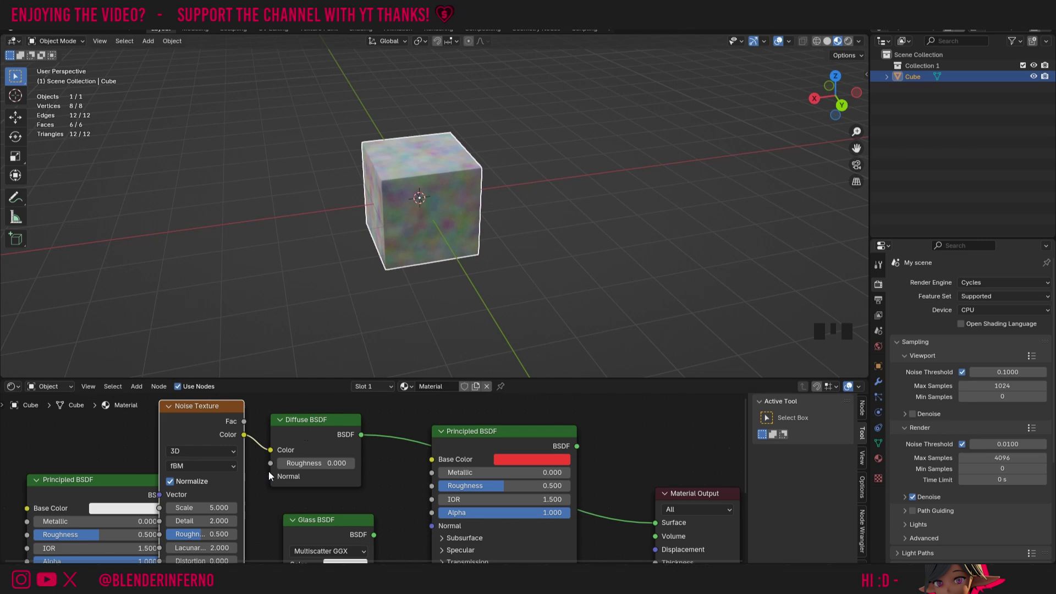
# - Link the Diffuse BSDF output to the Material Output Surface and move the Material Output up-left
pyautogui.moveTo(243, 435)
pyautogui.mouseDown()
pyautogui.moveTo(691, 529)
pyautogui.moveTo(659, 522)
pyautogui.mouseUp()
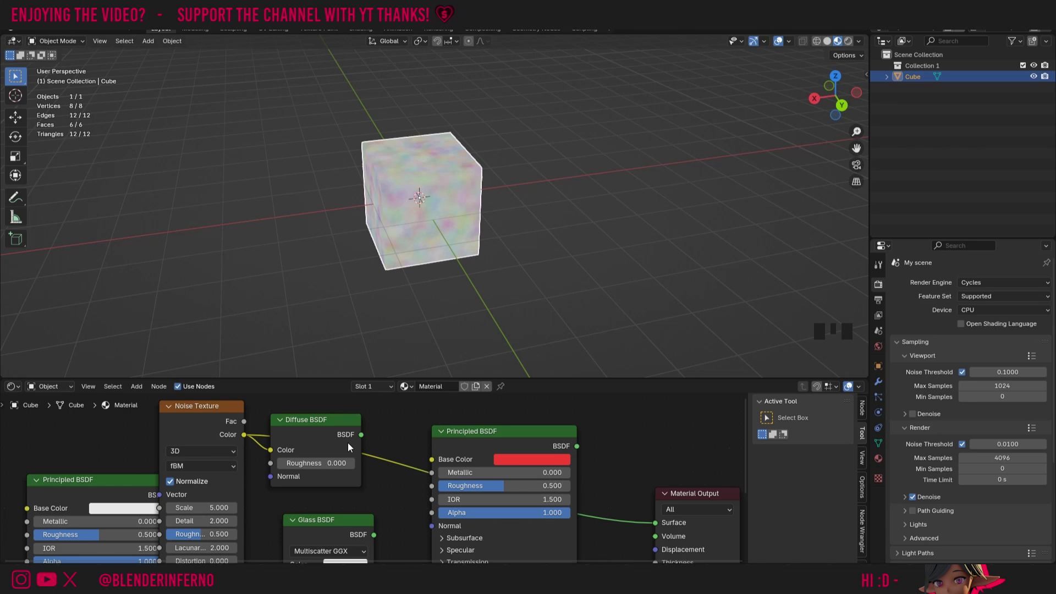
pyautogui.moveTo(361, 434); pyautogui.dragTo(649, 522)
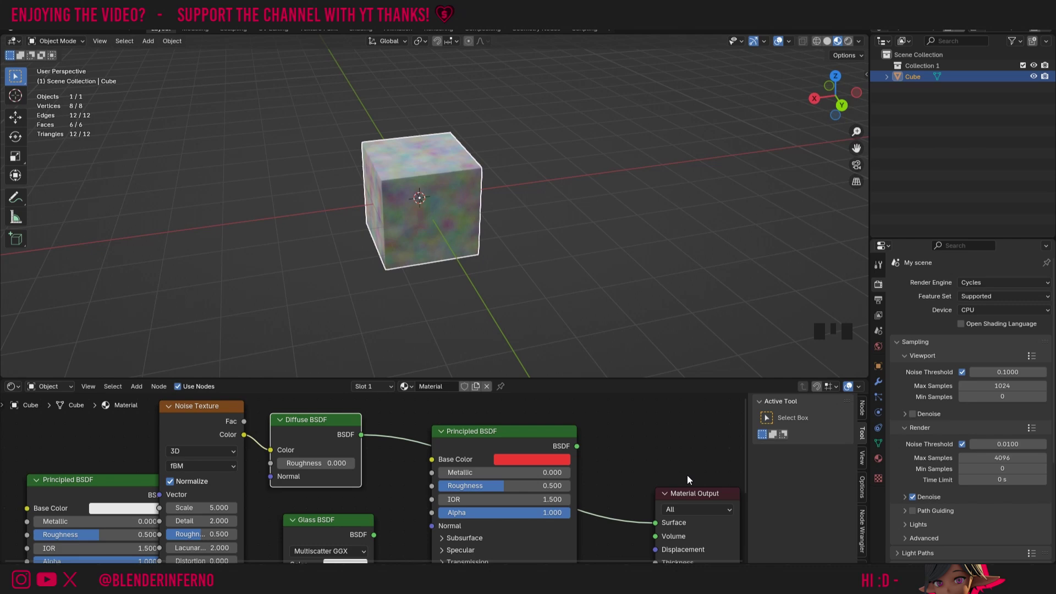
pyautogui.moveTo(708, 497); pyautogui.dragTo(695, 470)
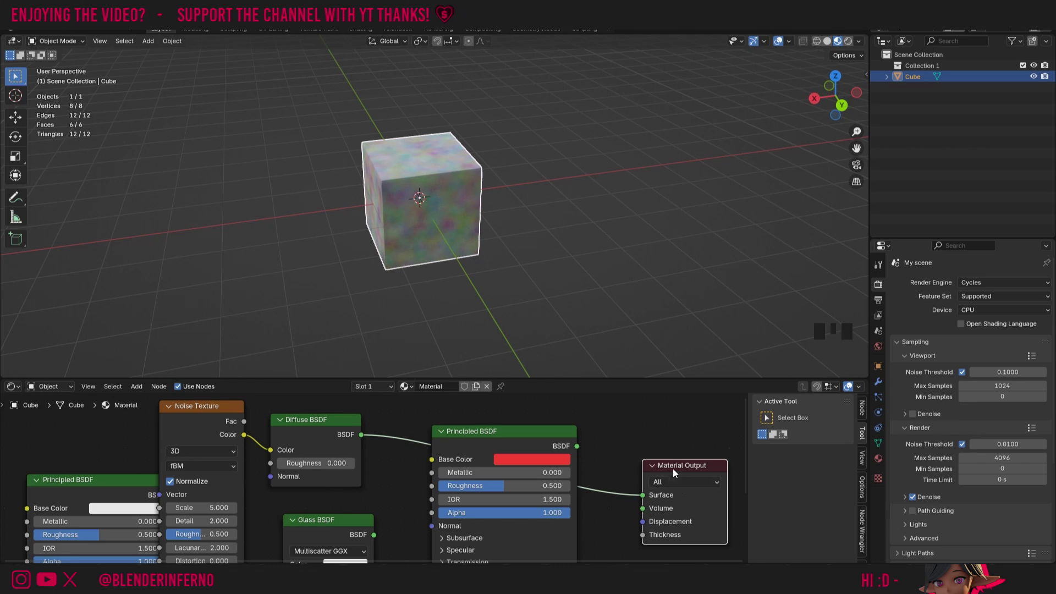
# - Switch the viewport to Rendered shading to preview the noise-textured cube
pyautogui.scroll(3, 463, 110)
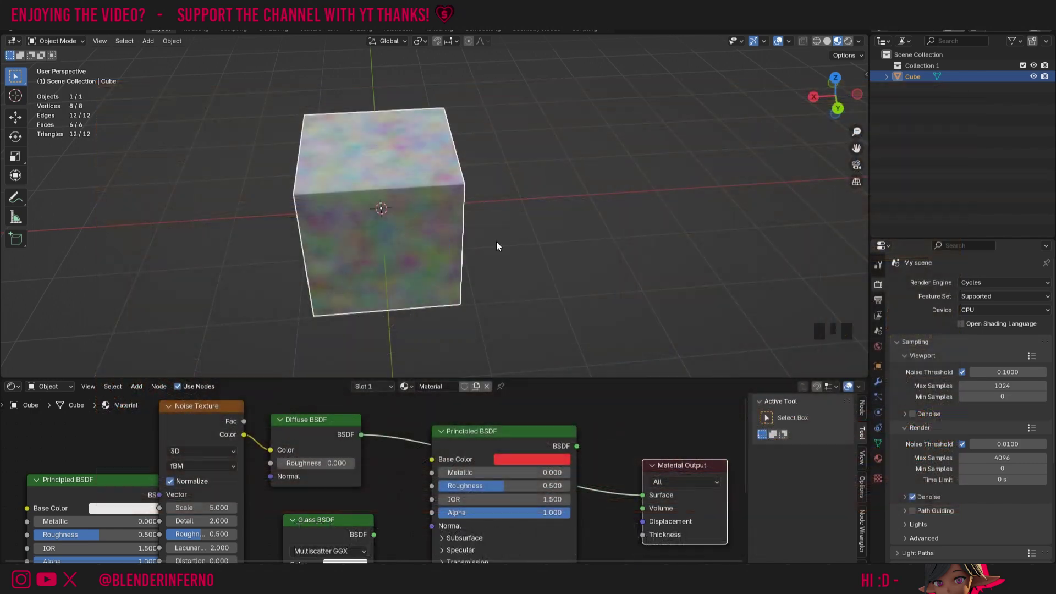
pyautogui.click(846, 41)
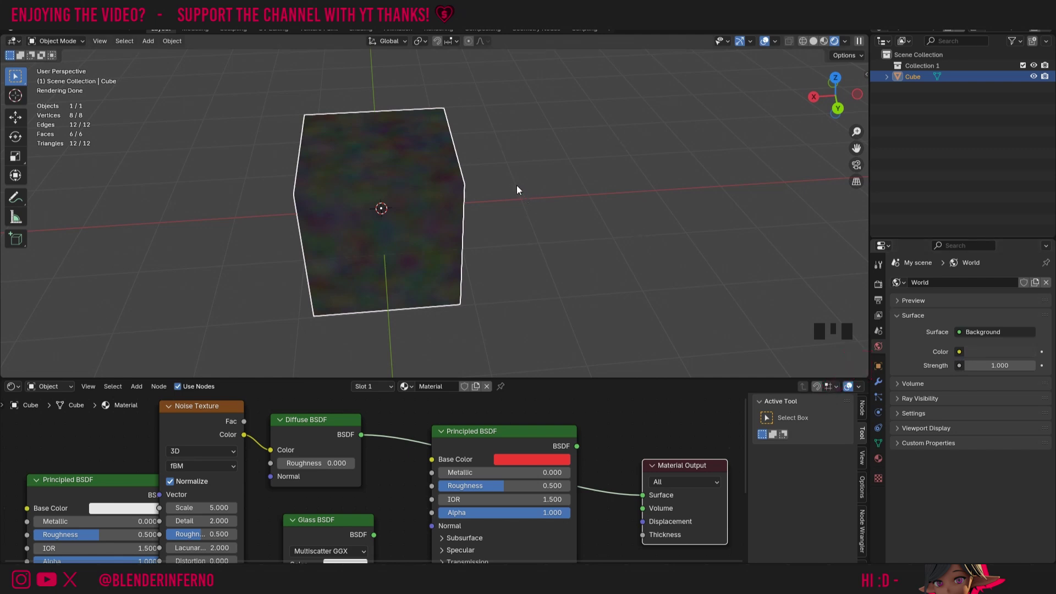
# - Add a Point light and move it -2.2109 m along the X axis
pyautogui.hotkey('shift', 'a')
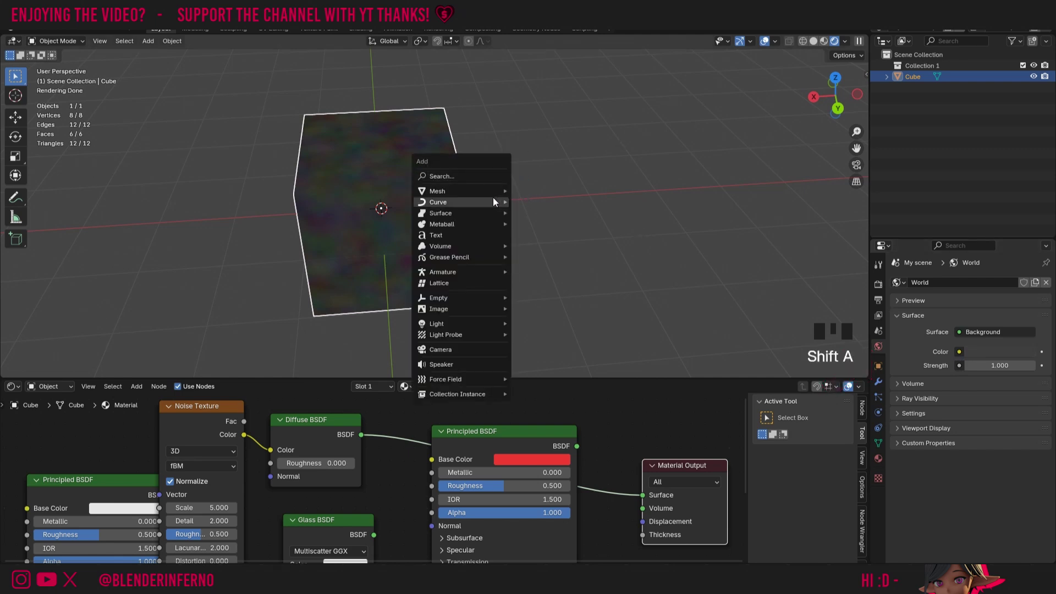
pyautogui.click(532, 324)
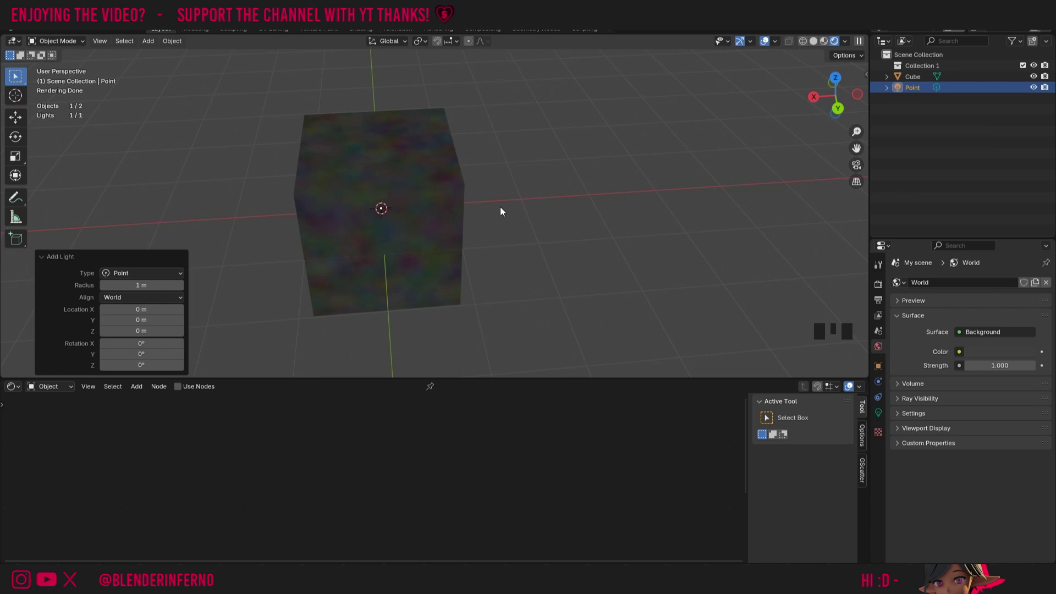
pyautogui.press('g')
pyautogui.press('x')
pyautogui.click(660, 198)
pyautogui.moveTo(660, 198); pyautogui.dragTo(727, 123, button='middle')
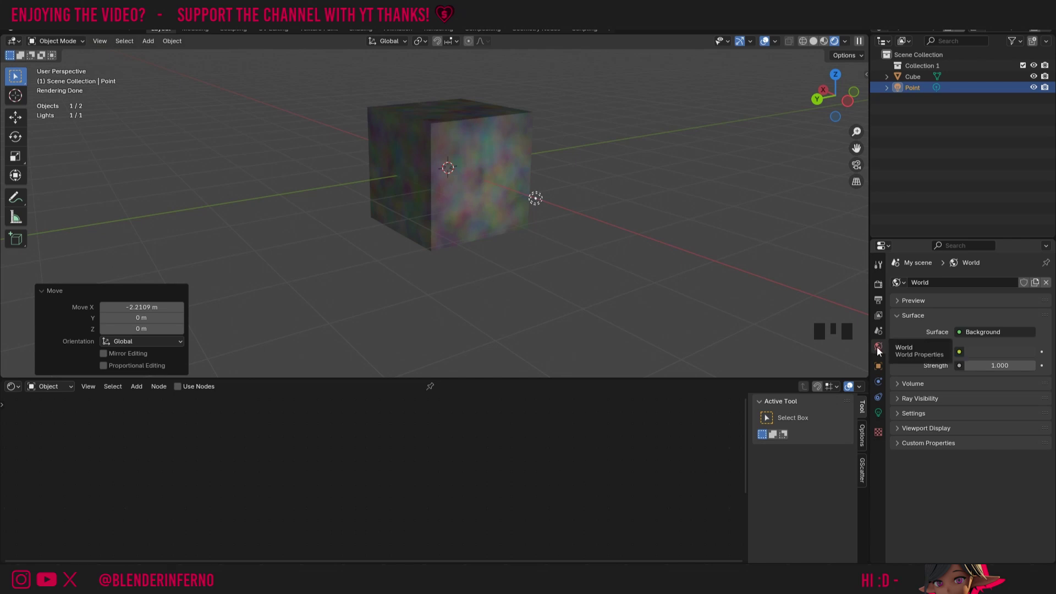
# - Set the World background colour to dark teal-green and its Strength to 0.000
pyautogui.click(959, 352)
pyautogui.click(958, 354)
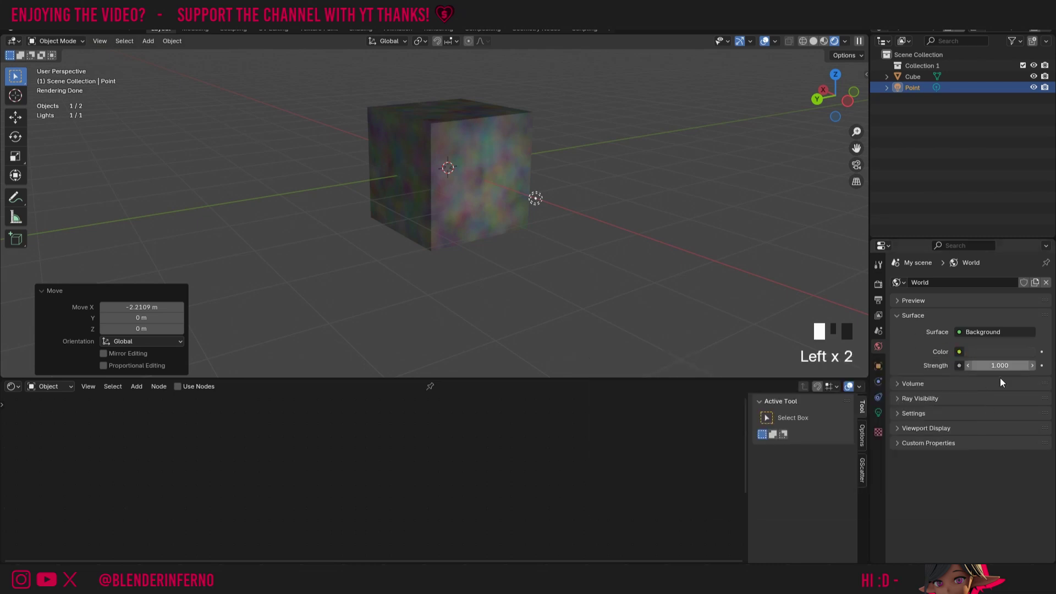
pyautogui.click(983, 353)
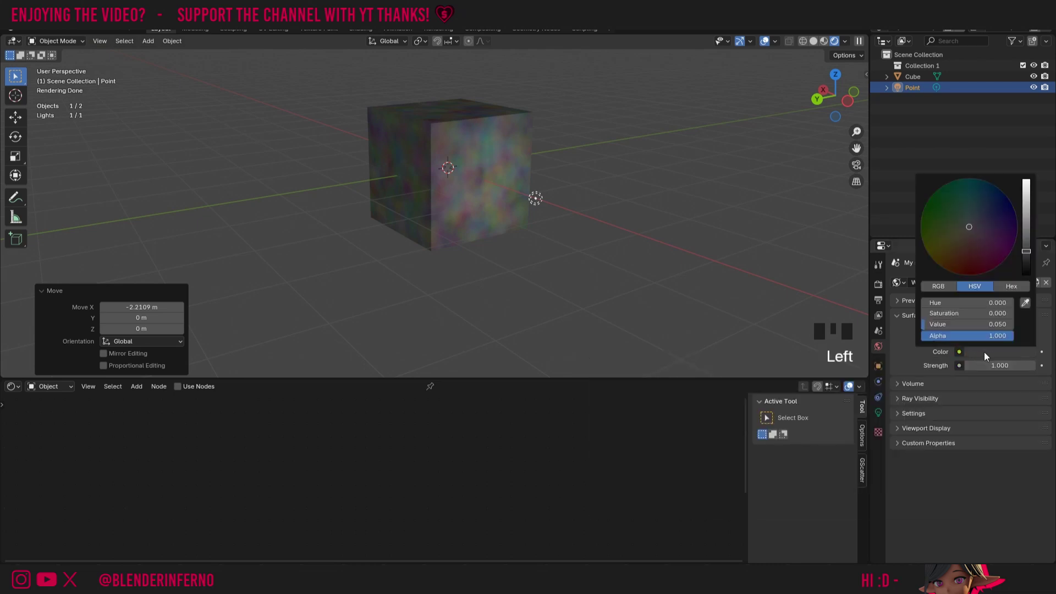
pyautogui.click(954, 214)
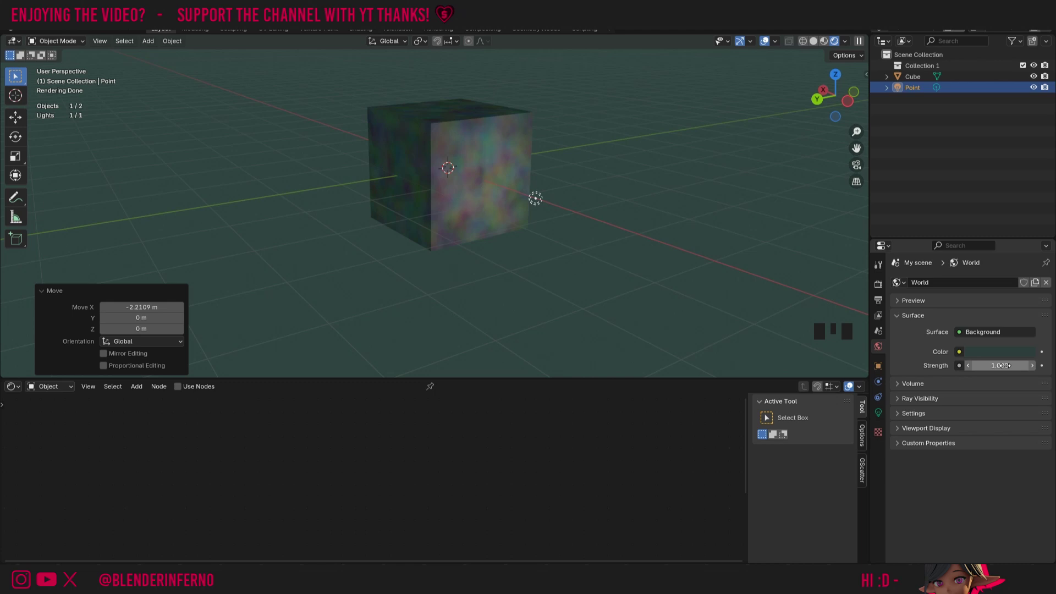
pyautogui.moveTo(999, 366); pyautogui.dragTo(968, 365)
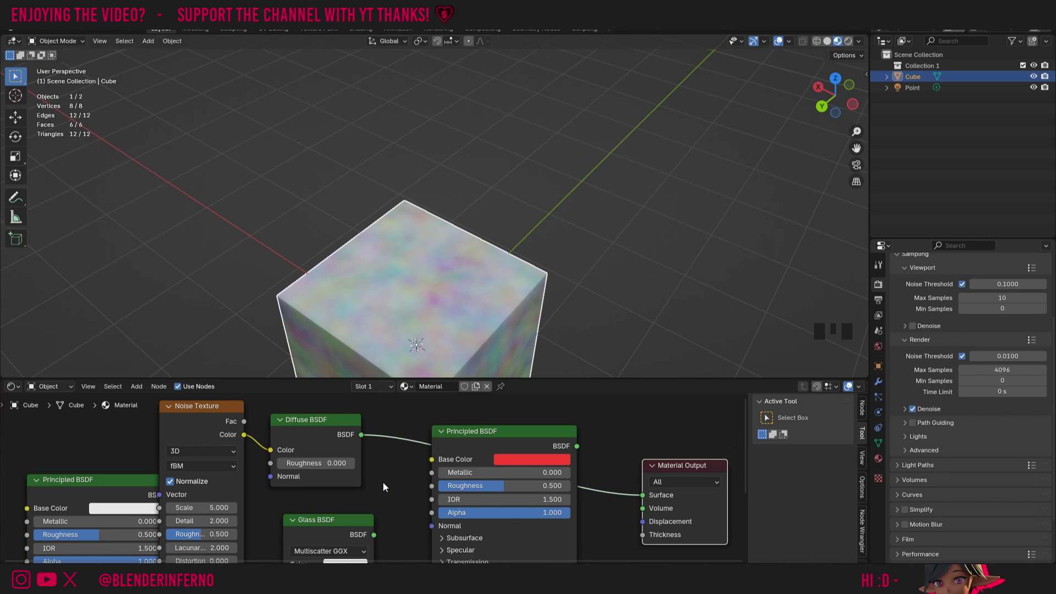
# - Link the Noise Texture Fac output to the Diffuse BSDF Color, then shift the Noise node down-left
pyautogui.scroll(-1, 383, 482)
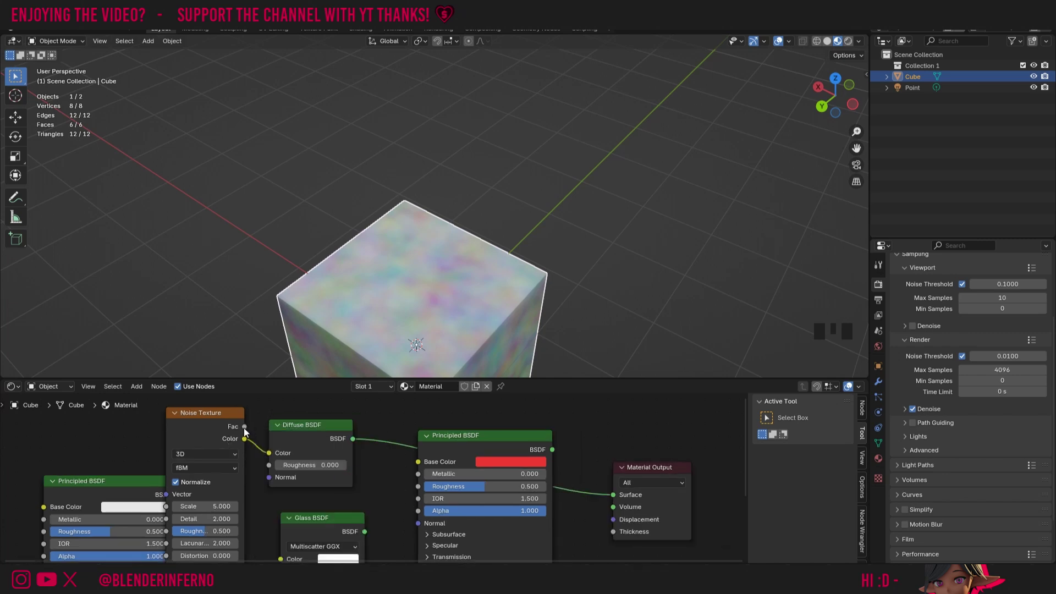
pyautogui.moveTo(244, 426); pyautogui.dragTo(273, 454)
pyautogui.moveTo(273, 454); pyautogui.dragTo(272, 455)
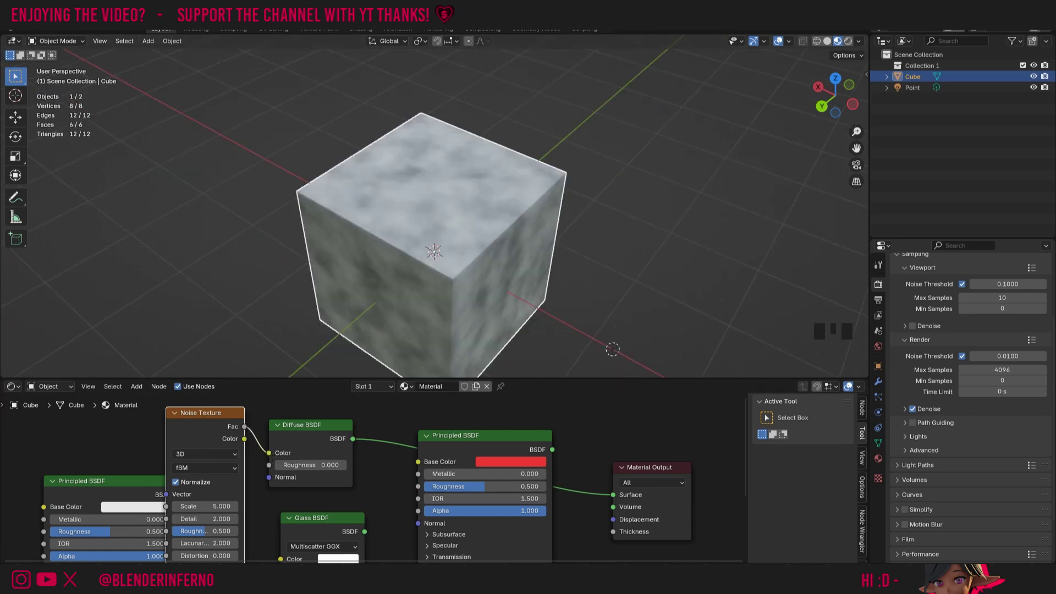
pyautogui.click(223, 446)
pyautogui.moveTo(187, 436); pyautogui.dragTo(161, 448)
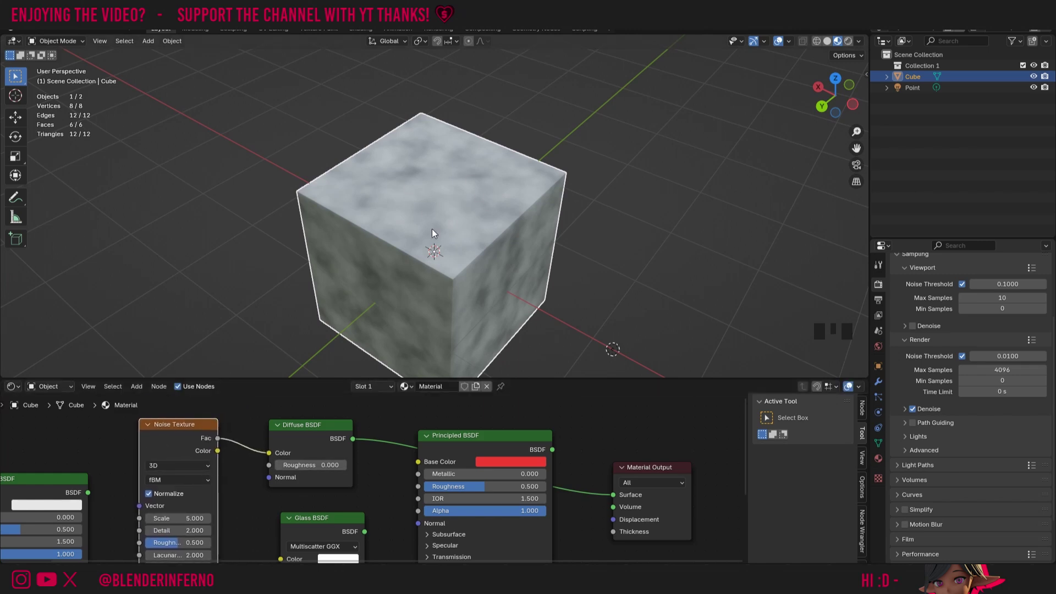
# - Add a Bump node fed by Noise Fac into Height, with its Normal into the Diffuse Normal
pyautogui.hotkey('shift', 'a')
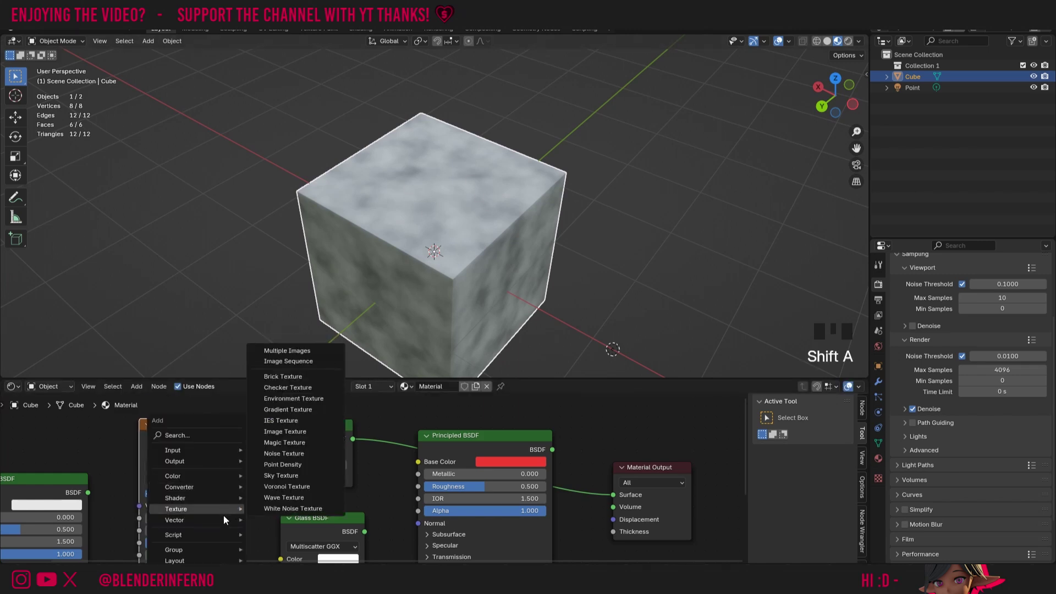
pyautogui.moveTo(221, 521)
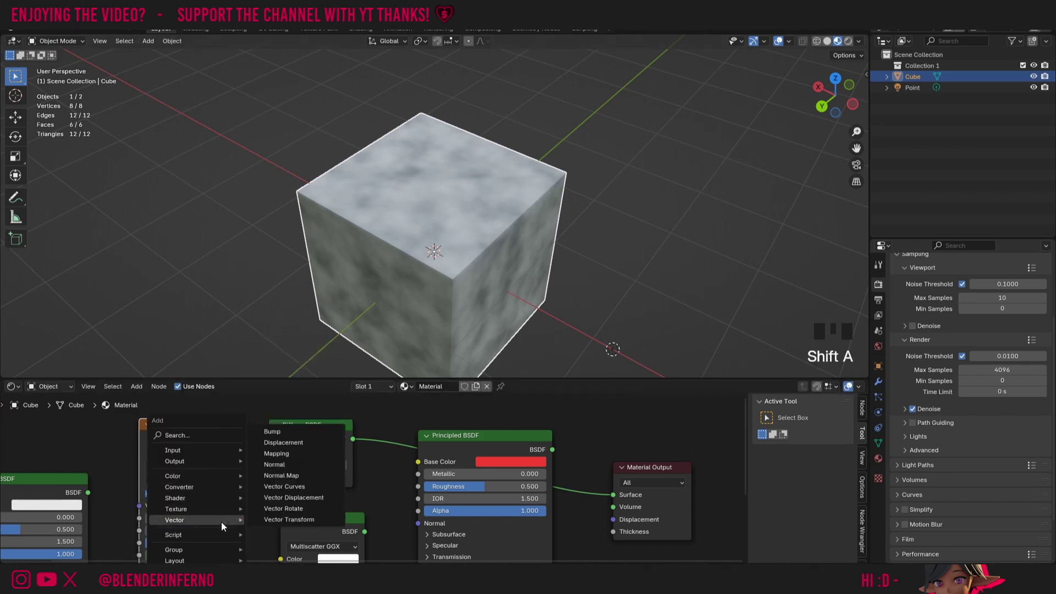
pyautogui.click(282, 432)
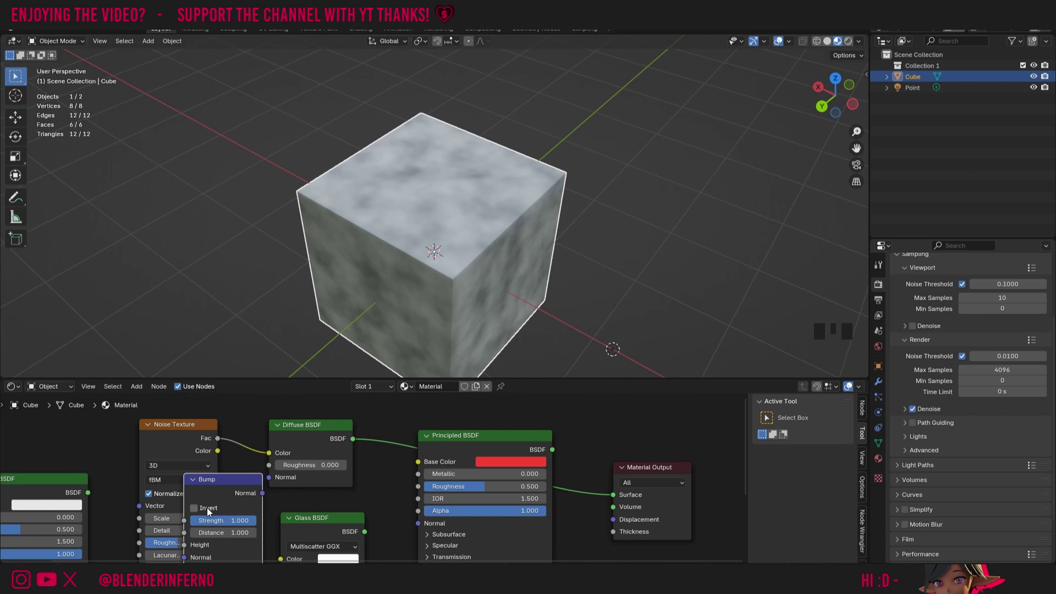
pyautogui.moveTo(216, 440); pyautogui.dragTo(197, 527)
pyautogui.click(242, 484)
pyautogui.moveTo(263, 473); pyautogui.dragTo(237, 432)
# - Unlink the noise from the Diffuse colour and set the Bump Strength to 0.517
pyautogui.rightClick(513, 203)
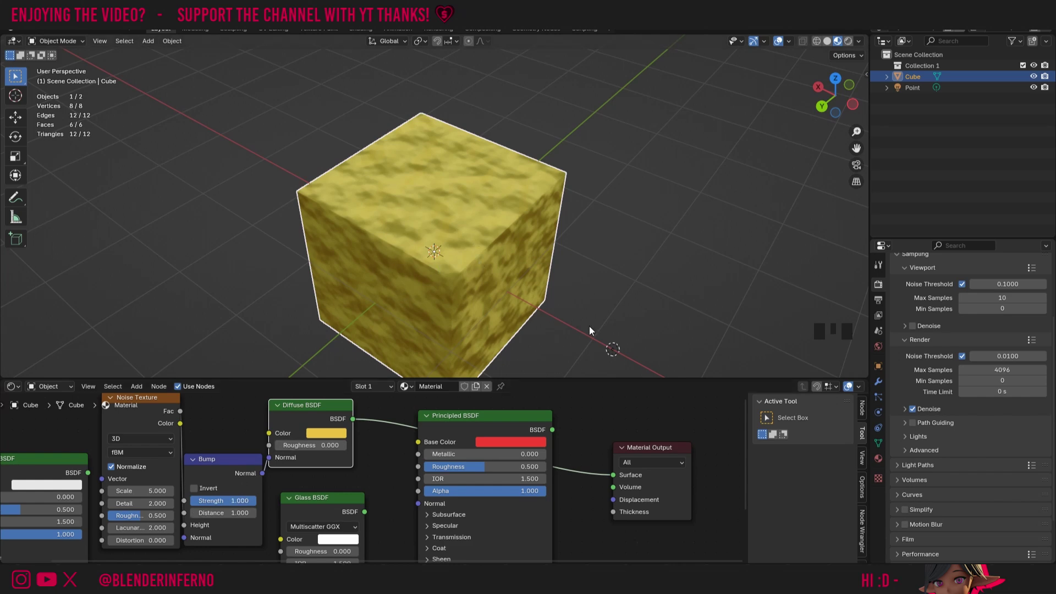
pyautogui.click(250, 501)
pyautogui.moveTo(251, 500); pyautogui.dragTo(226, 499)
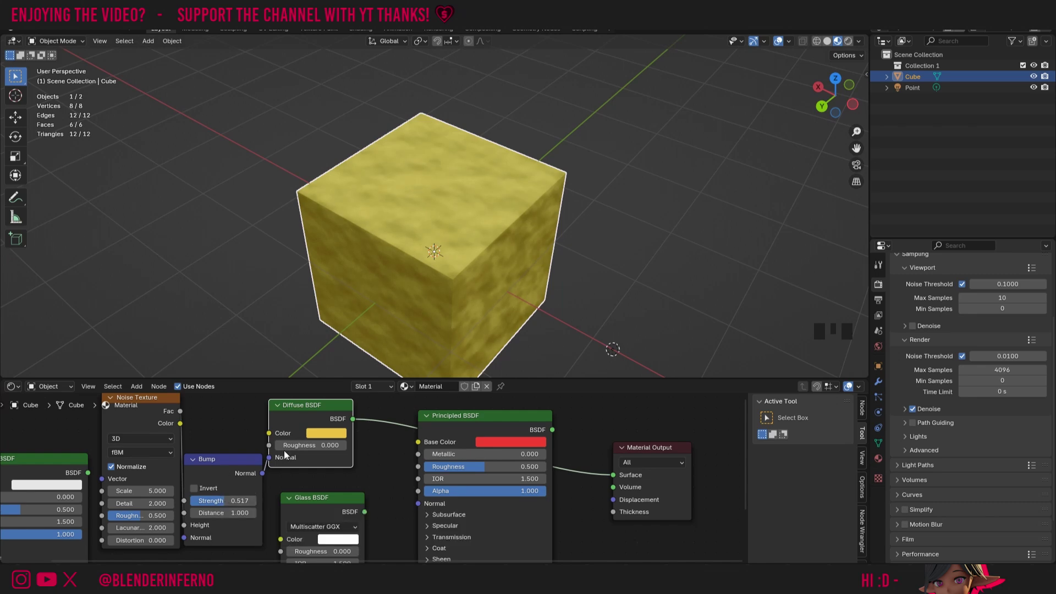
pyautogui.scroll(-2, 211, 442)
pyautogui.hotkey('shift', 'a')
pyautogui.moveTo(328, 428)
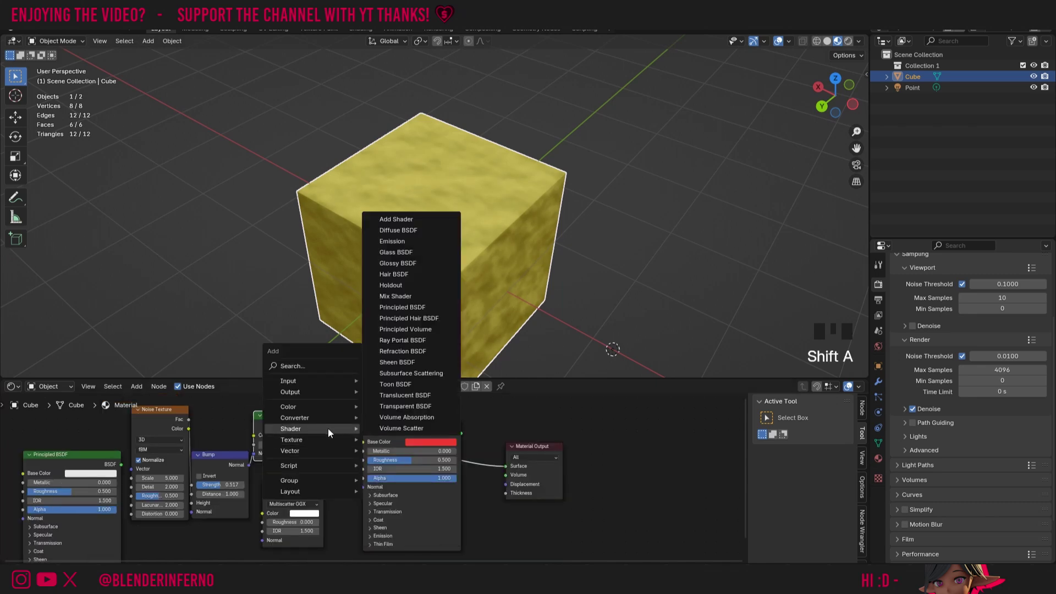